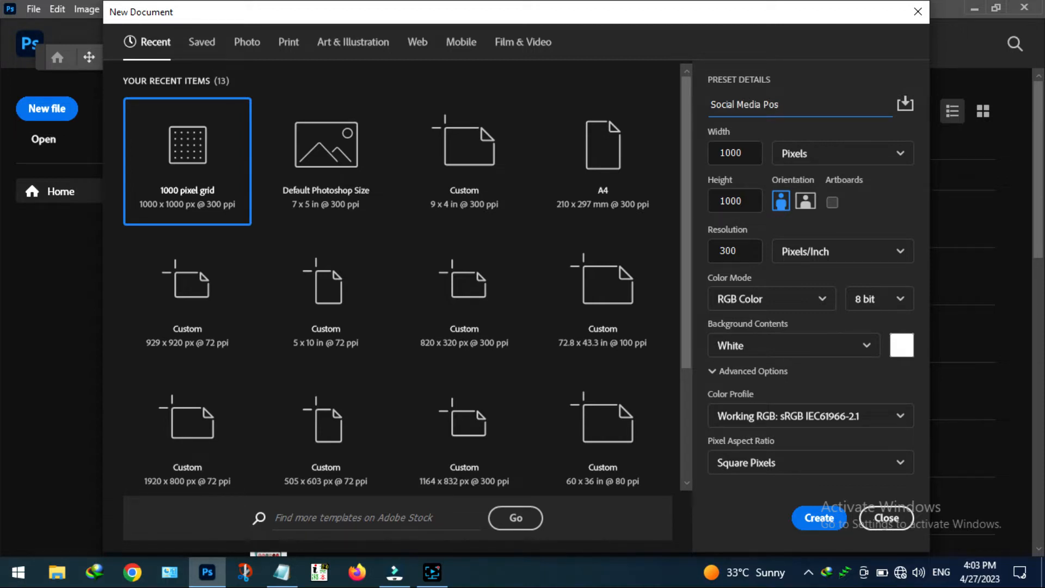
Step: Create the Social Media Post document at 1000 × 1000 pixels, 300 pixels/inch, RGB Color, with a white background
key(Return)
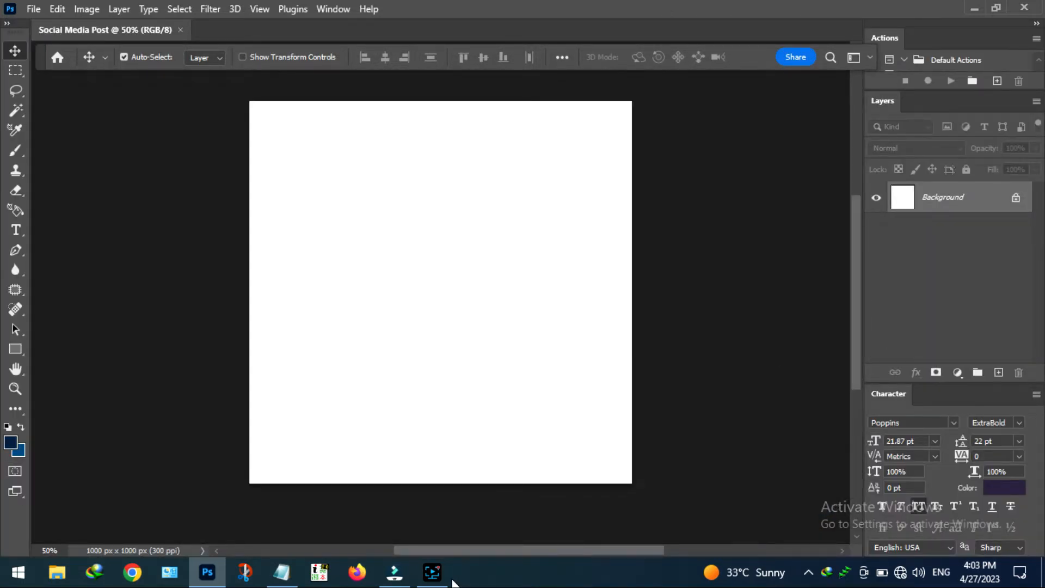
click(436, 572)
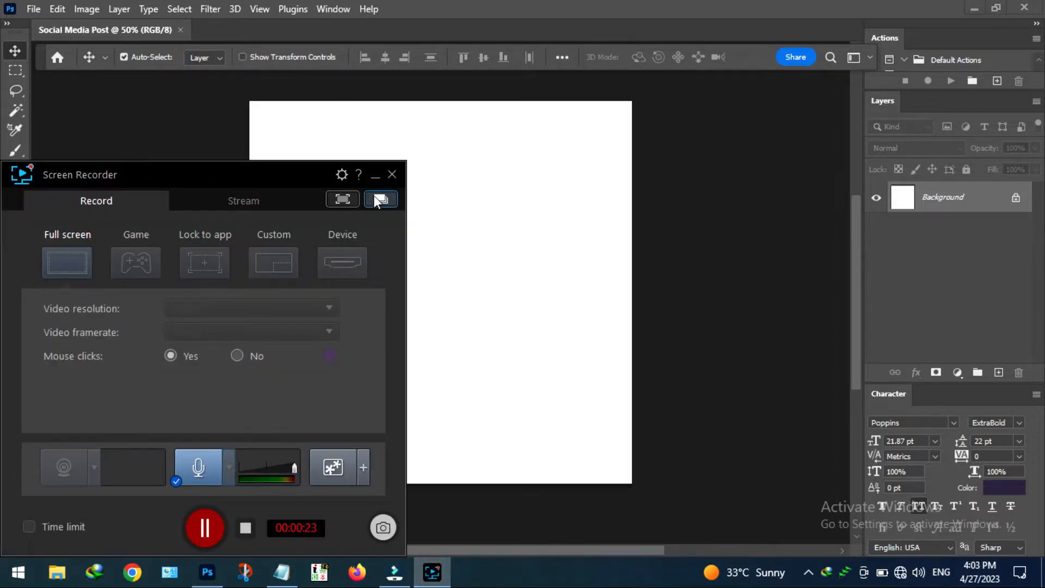
click(375, 180)
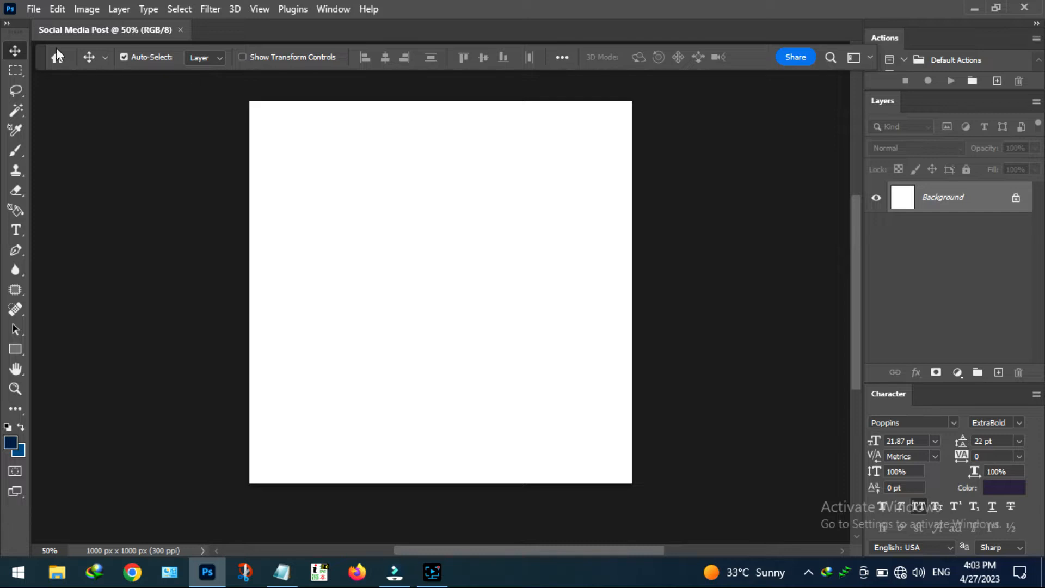
click(32, 9)
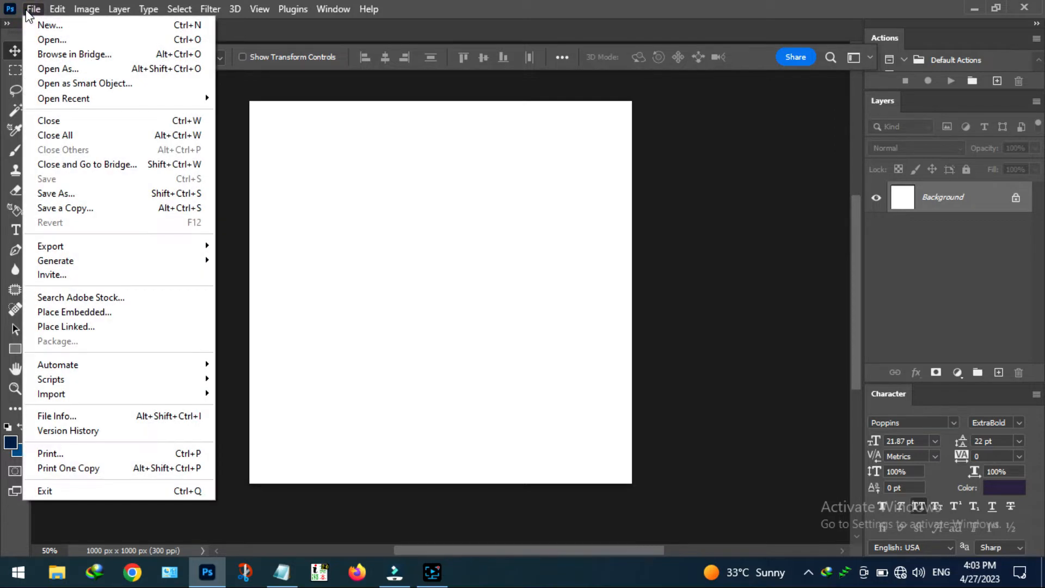
click(31, 9)
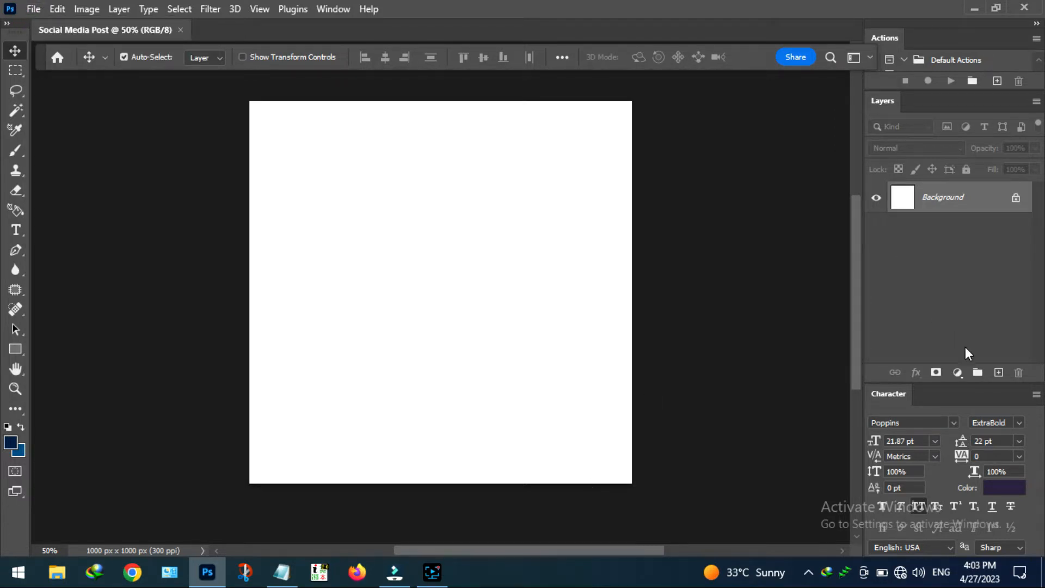
click(957, 372)
click(943, 124)
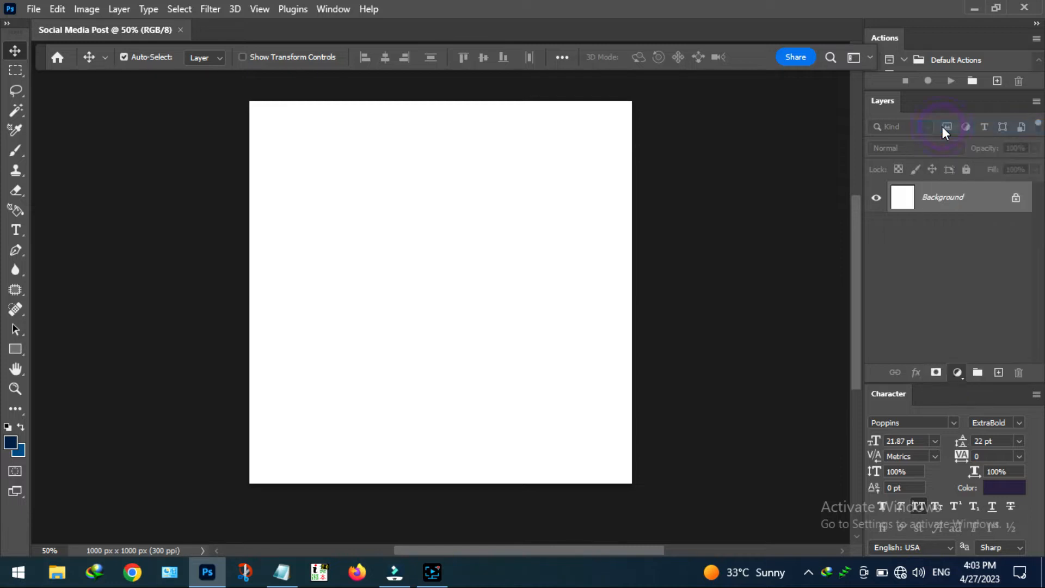
click(542, 131)
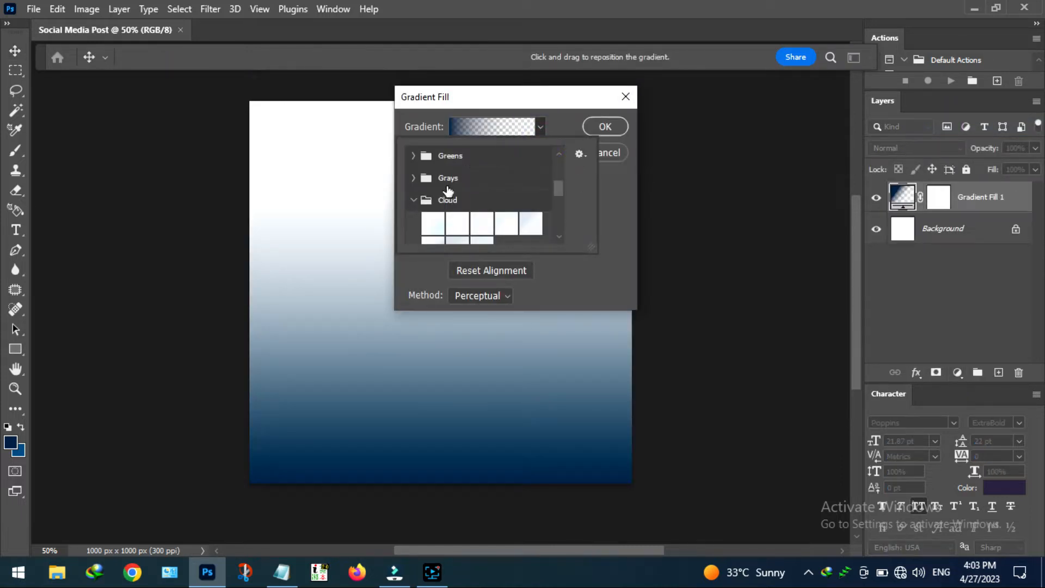
scroll(447, 190, up, 5)
click(413, 157)
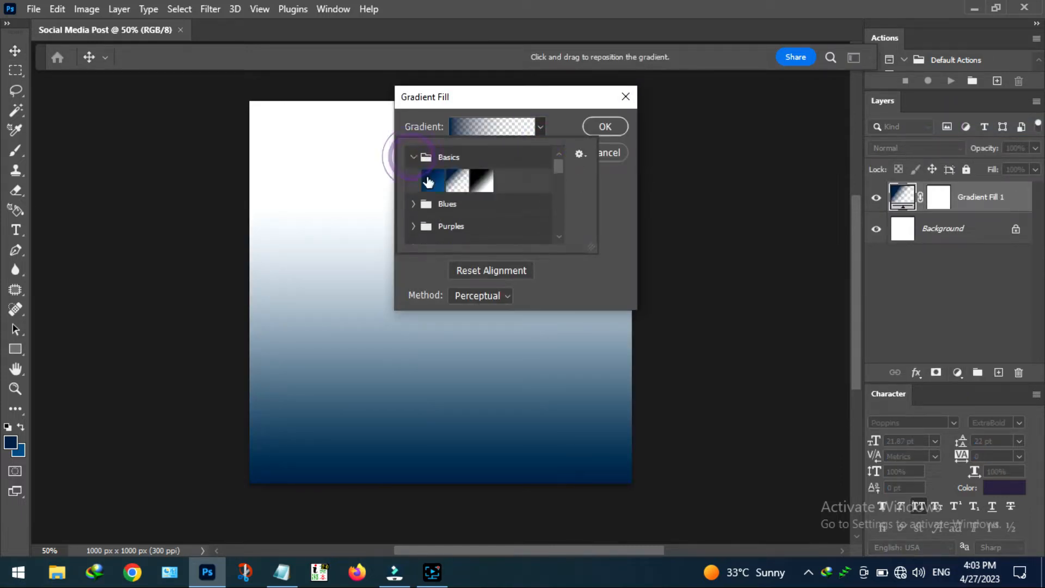
click(432, 180)
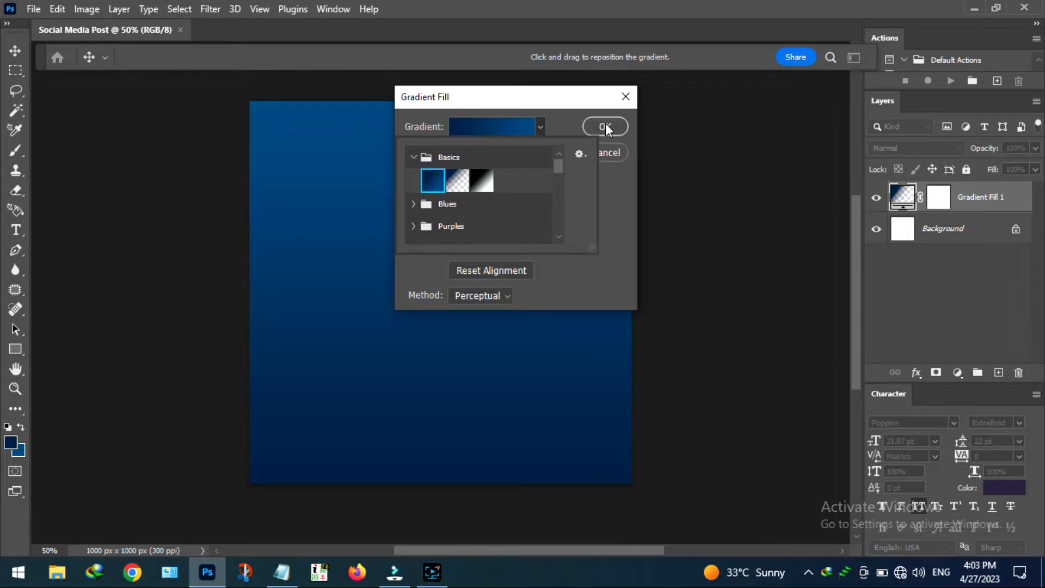
click(629, 126)
click(593, 152)
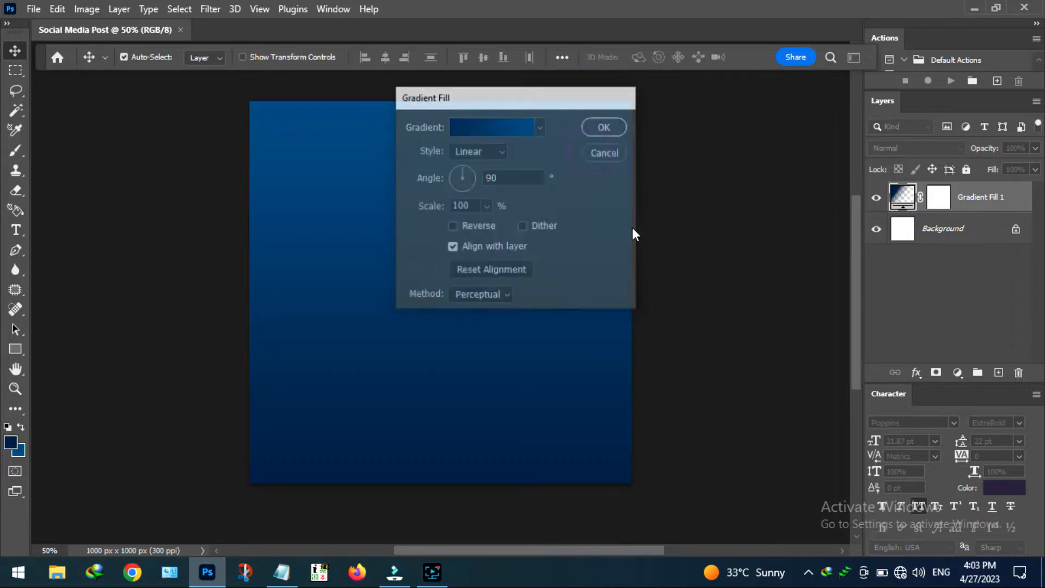
Step: Place the "background" image as an embedded layer filling the whole canvas
click(37, 11)
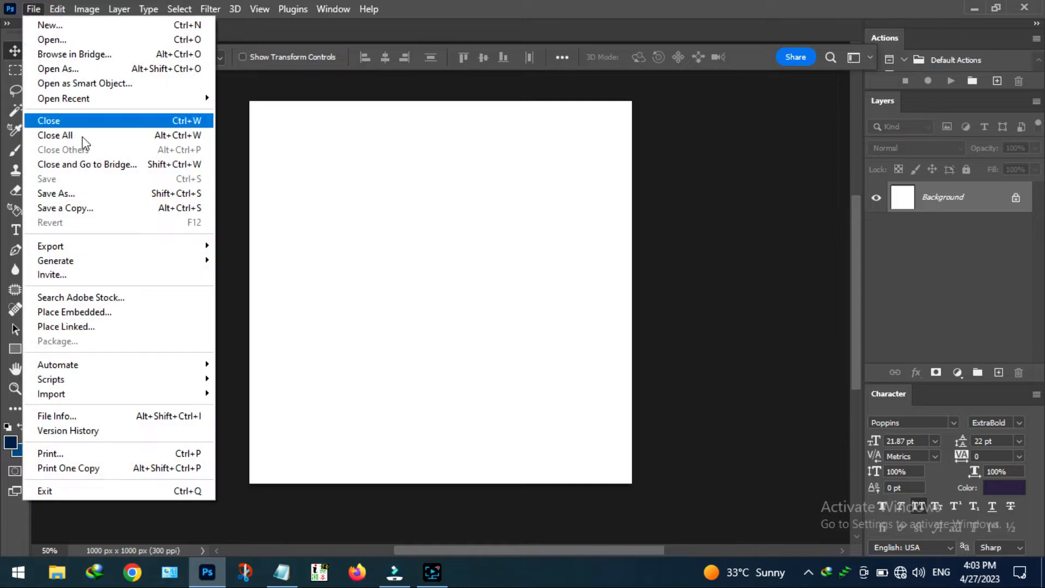
click(94, 314)
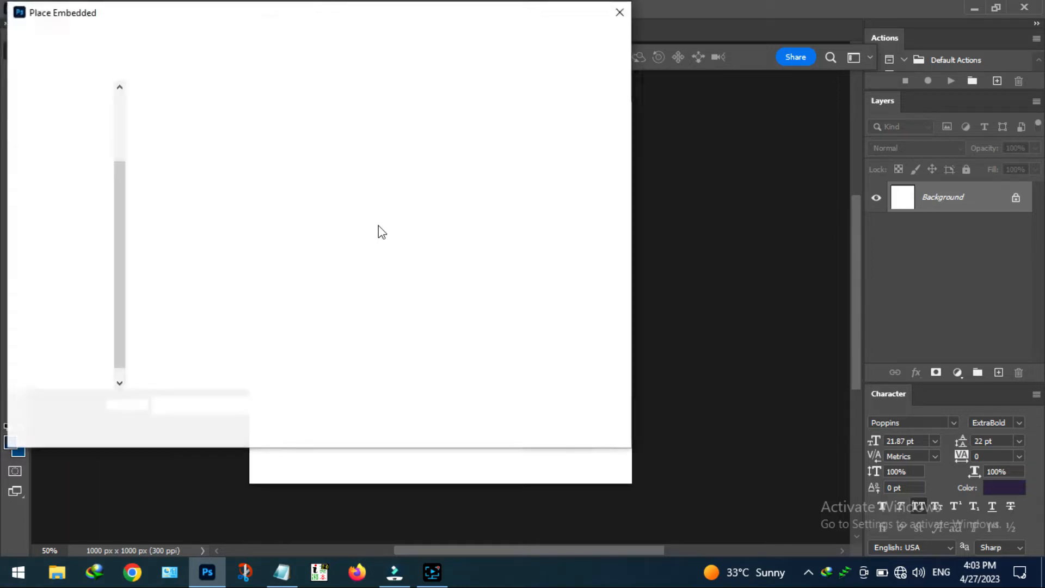
click(156, 113)
double_click(155, 112)
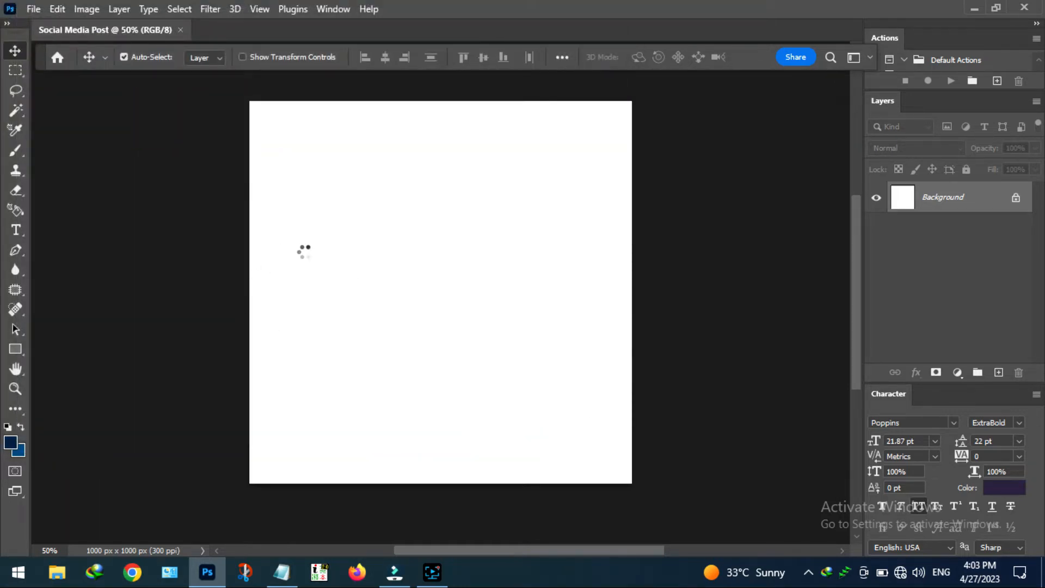
click(21, 49)
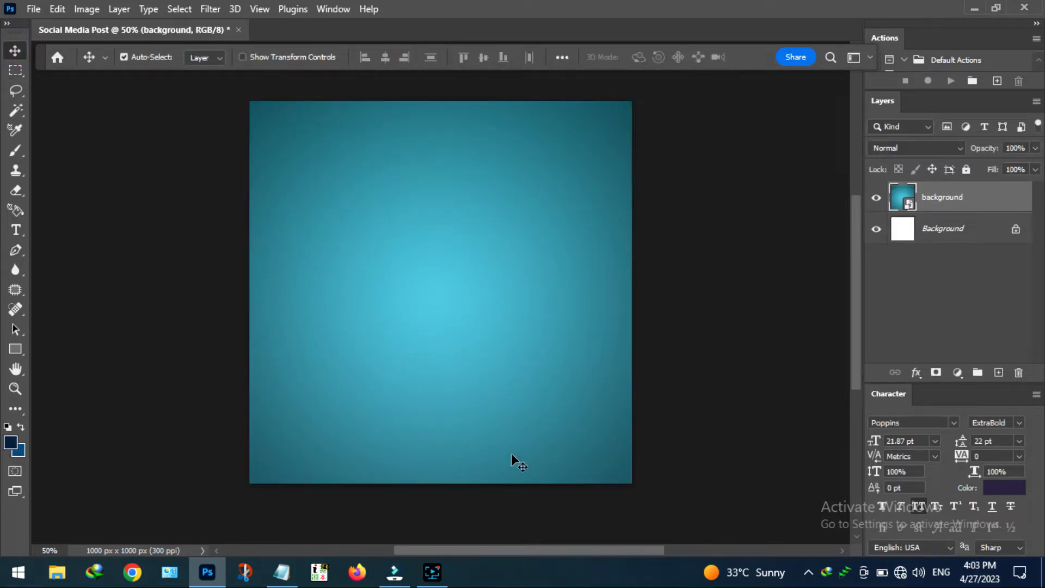
Step: Place the embedded "logo" image, scale it to about 28.6%, and put it in the canvas's upper-left corner
click(31, 9)
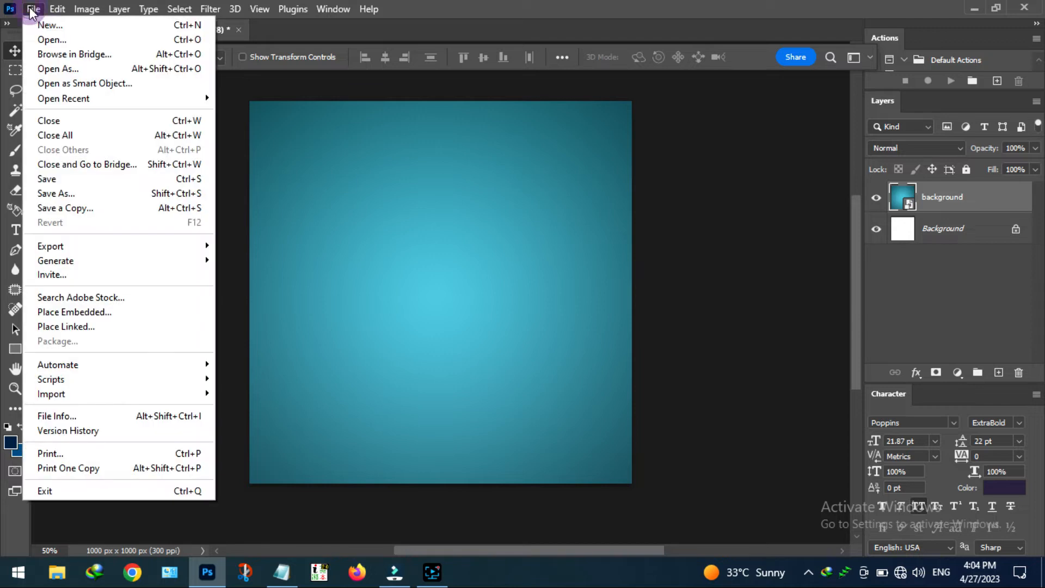
click(75, 313)
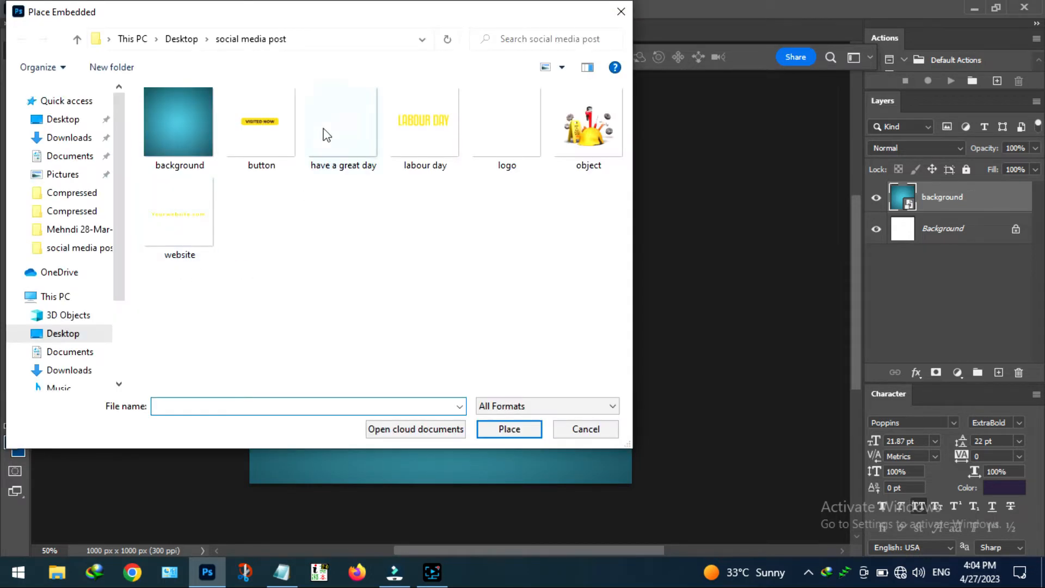
double_click(488, 120)
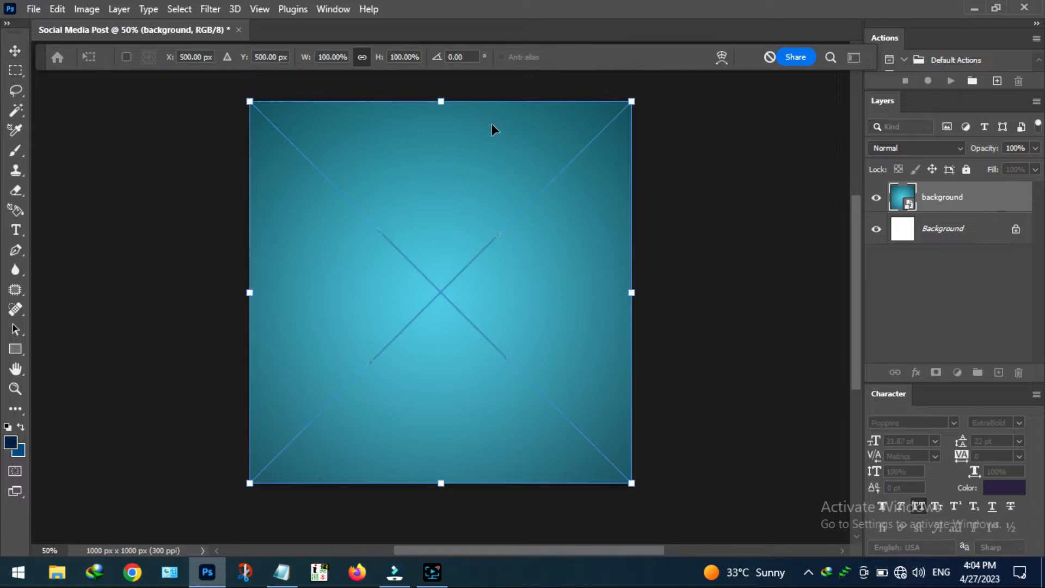
drag(630, 485, 312, 164)
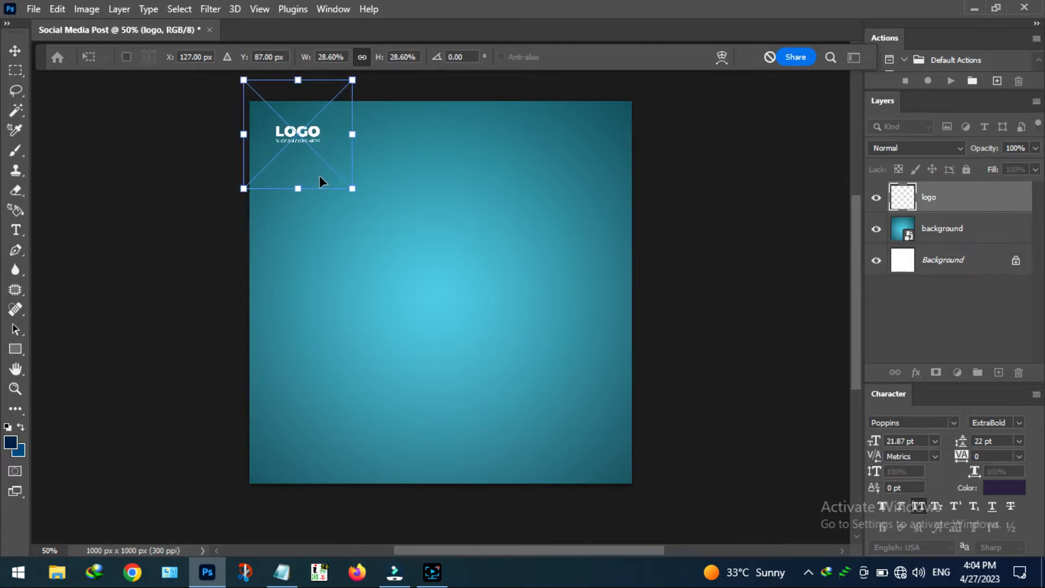
click(12, 52)
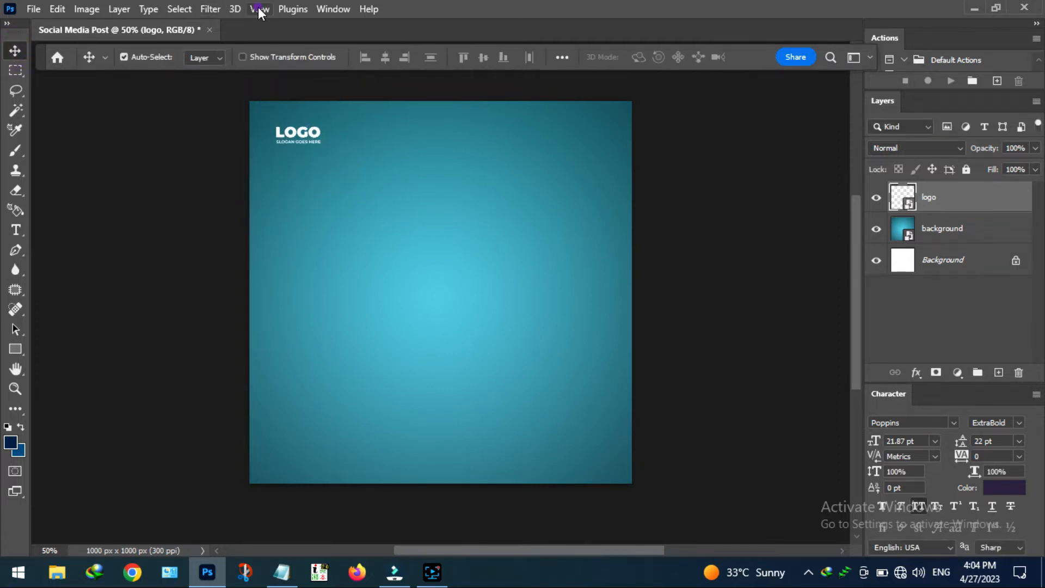
Step: Show the rulers along the canvas
click(259, 9)
click(303, 348)
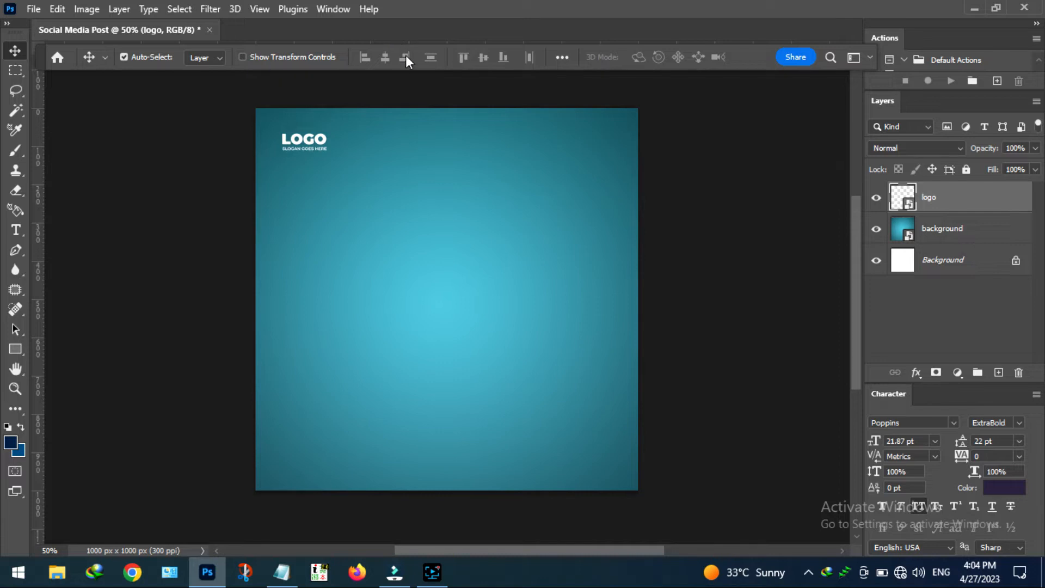
click(242, 57)
click(242, 57)
click(89, 57)
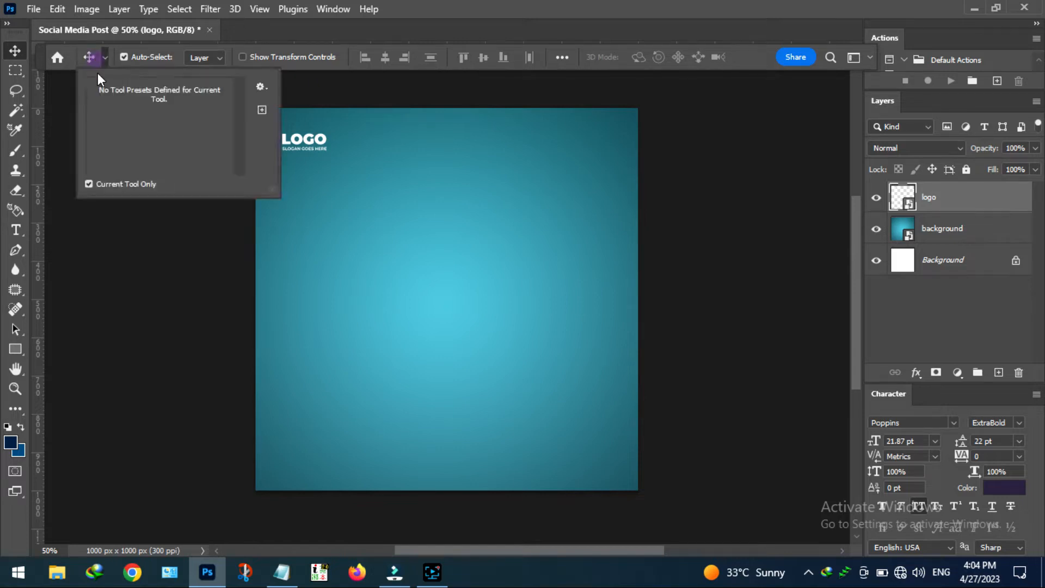
click(65, 97)
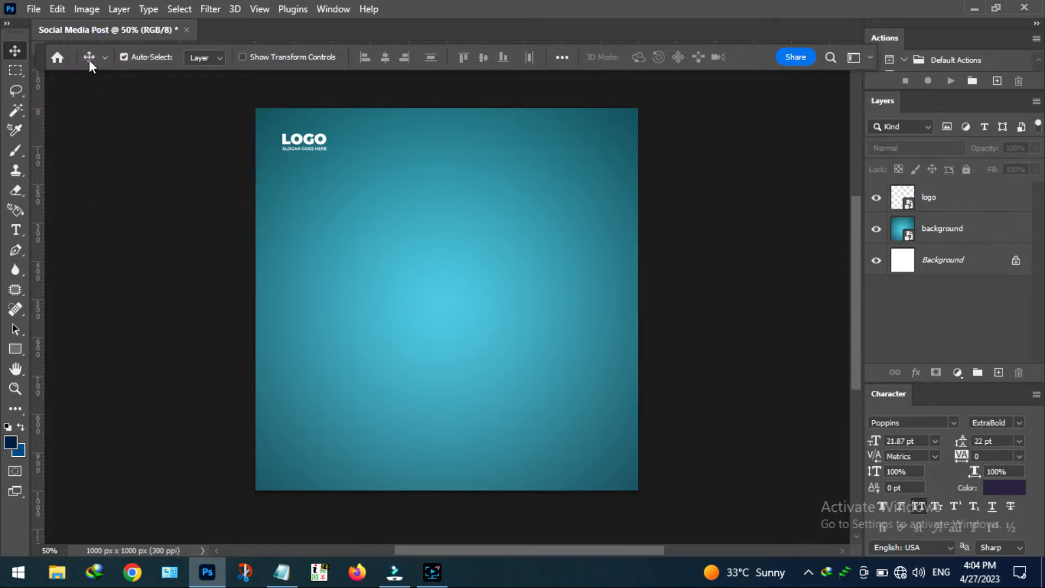
Step: Undock and maximize the document window, and place two horizontal and two vertical margin guides about 60 px inside the canvas edges
drag(310, 39, 362, 96)
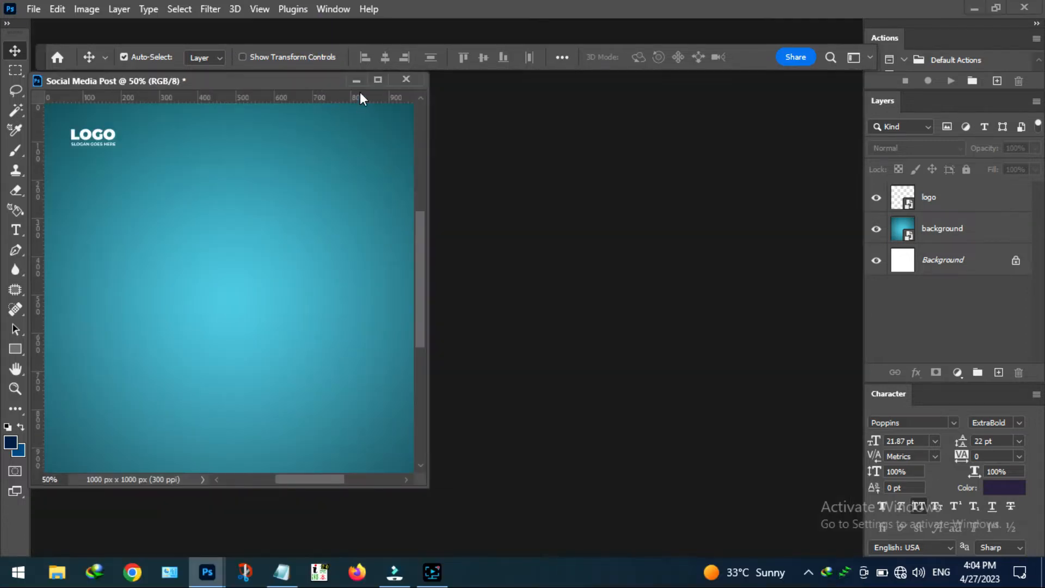
click(377, 81)
drag(432, 33, 438, 118)
drag(432, 46, 495, 459)
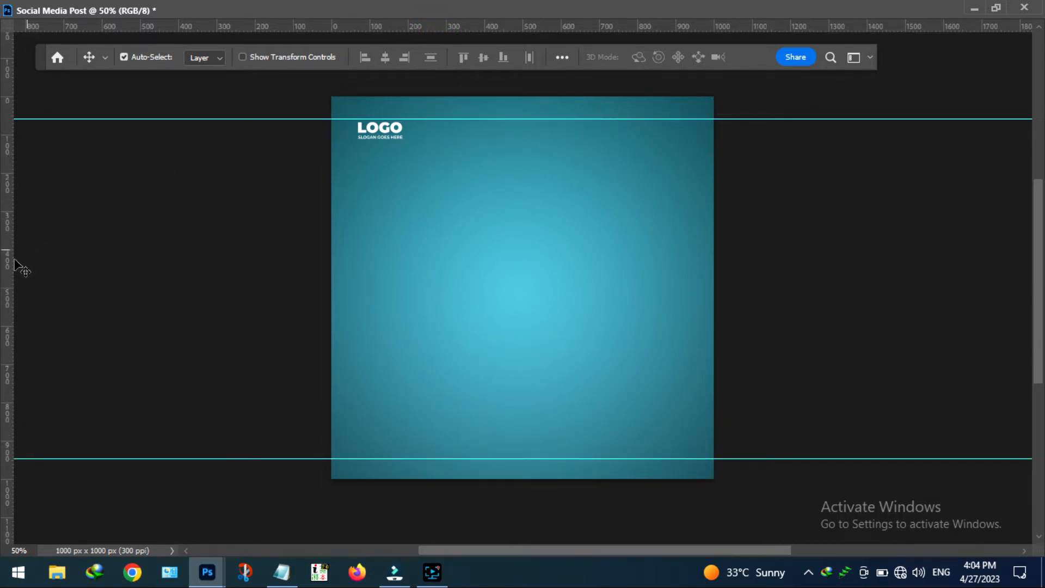
drag(8, 263, 356, 273)
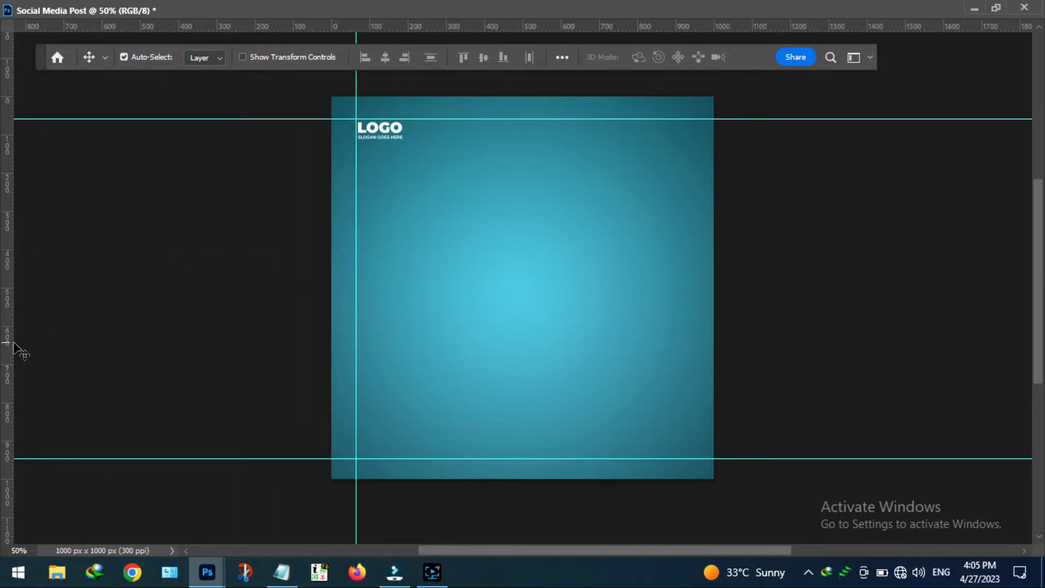
drag(13, 345, 687, 344)
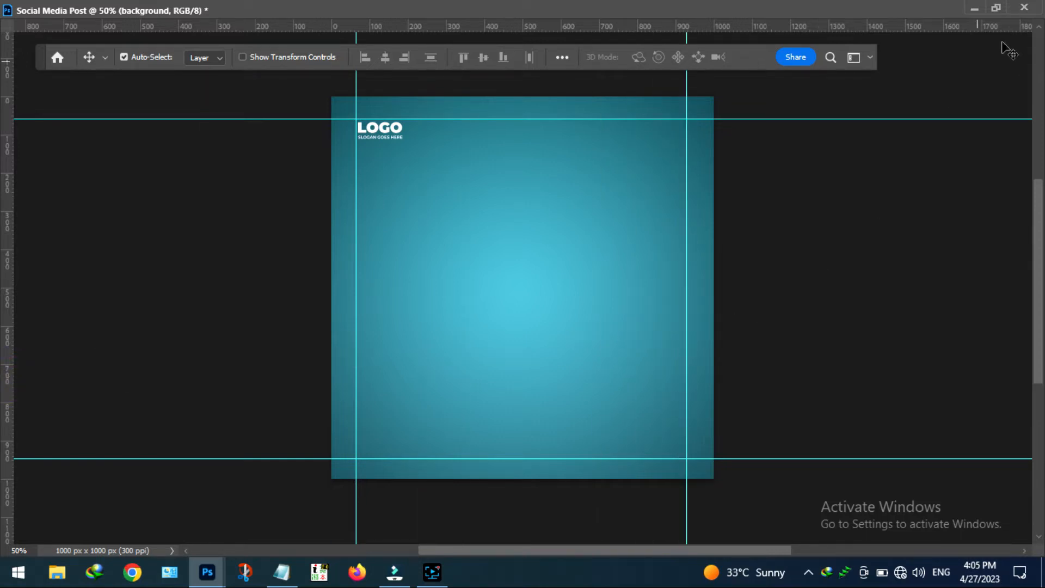
Step: Restore the maximized document window and dock it back into the workspace as a tab
click(997, 8)
click(378, 81)
click(997, 8)
drag(313, 80, 349, 25)
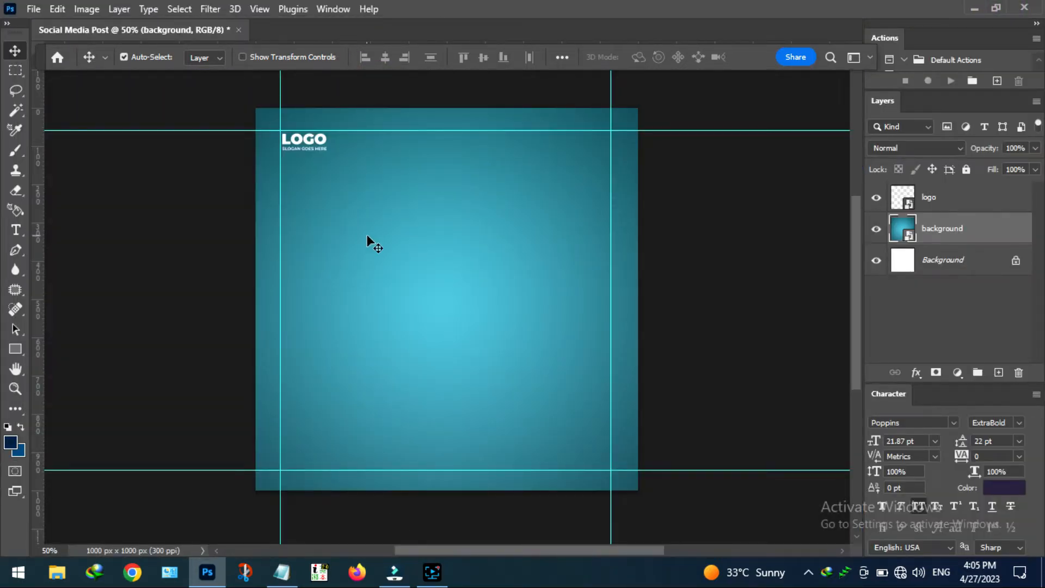
Step: Place the "object" image as an embedded layer at 100% scale in the centre of the canvas
click(30, 10)
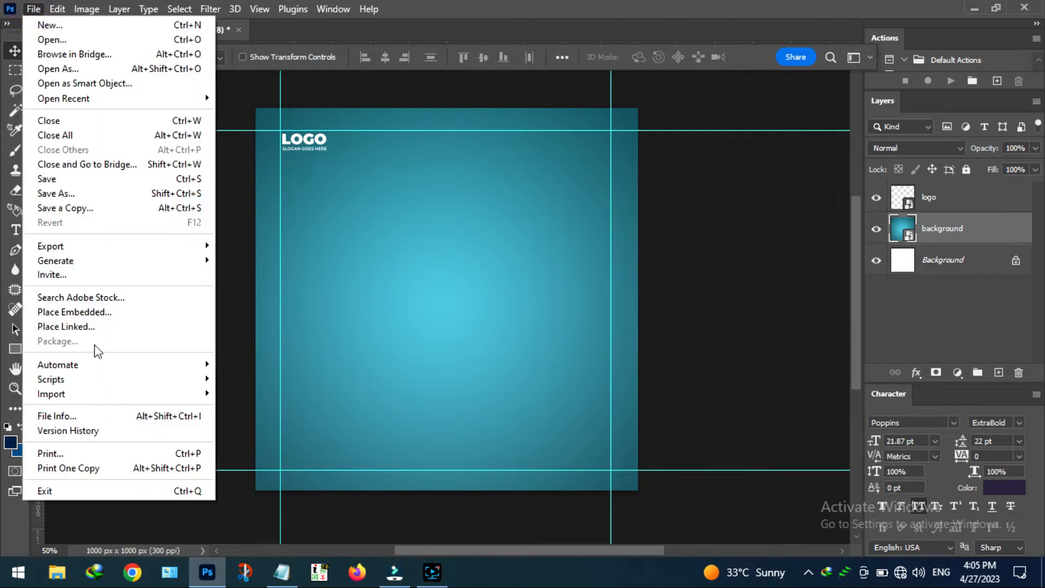
click(90, 314)
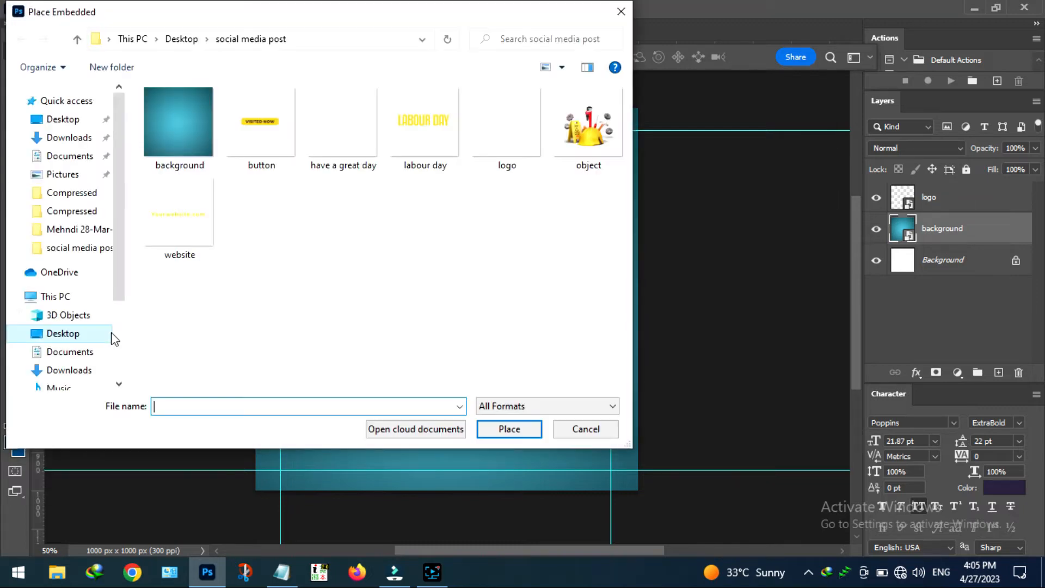
double_click(566, 136)
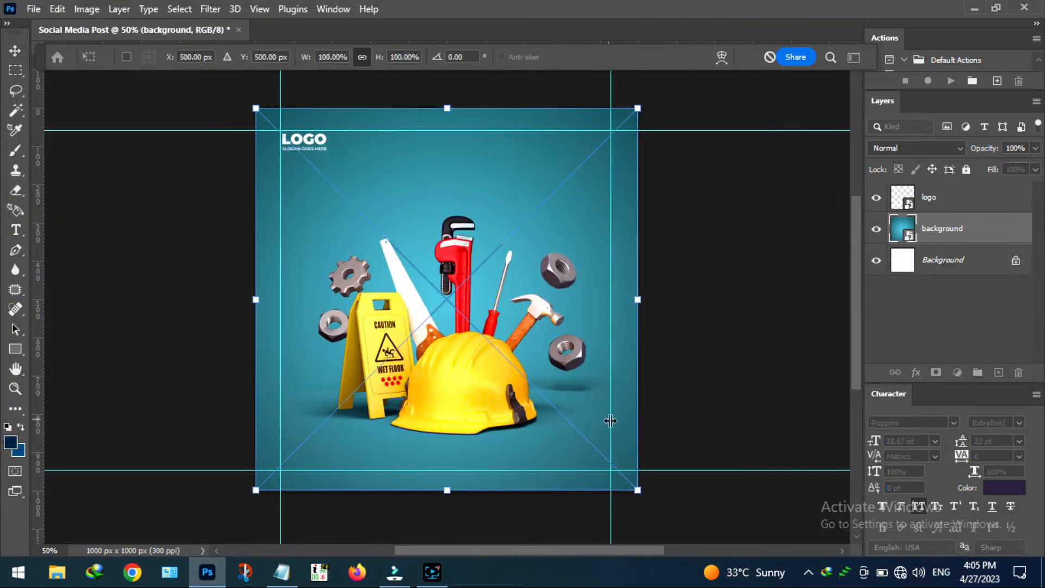
key(Return)
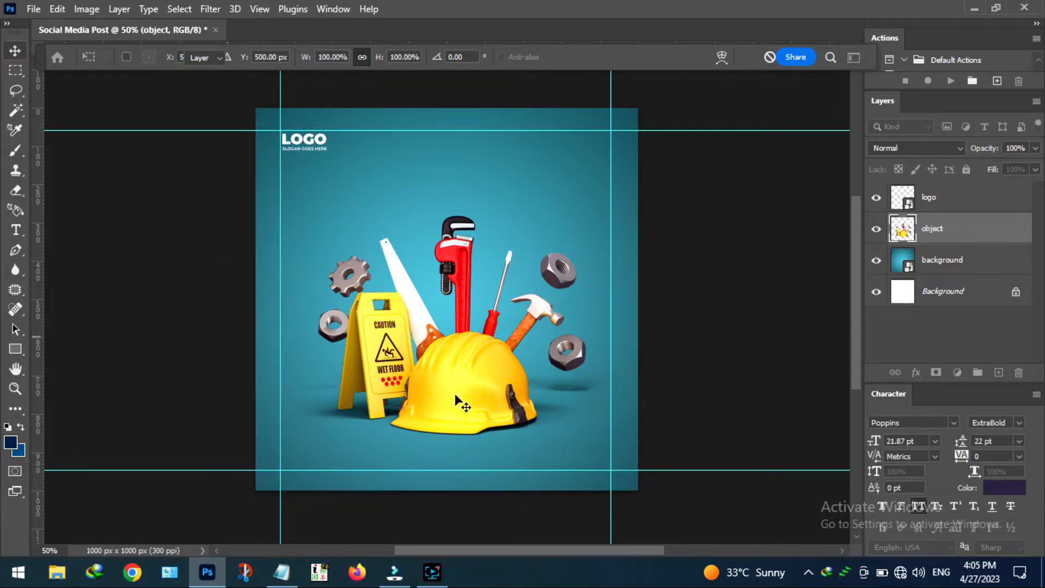
Step: Place the embedded "have a great day" image and scale it to about 40.6% in the canvas's upper-right corner
click(33, 8)
click(89, 311)
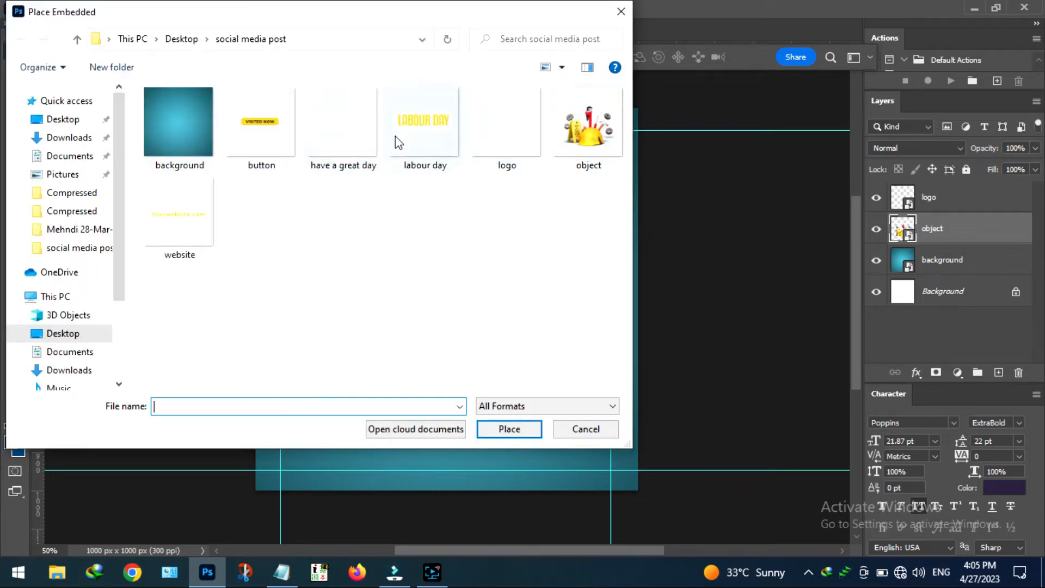
double_click(356, 136)
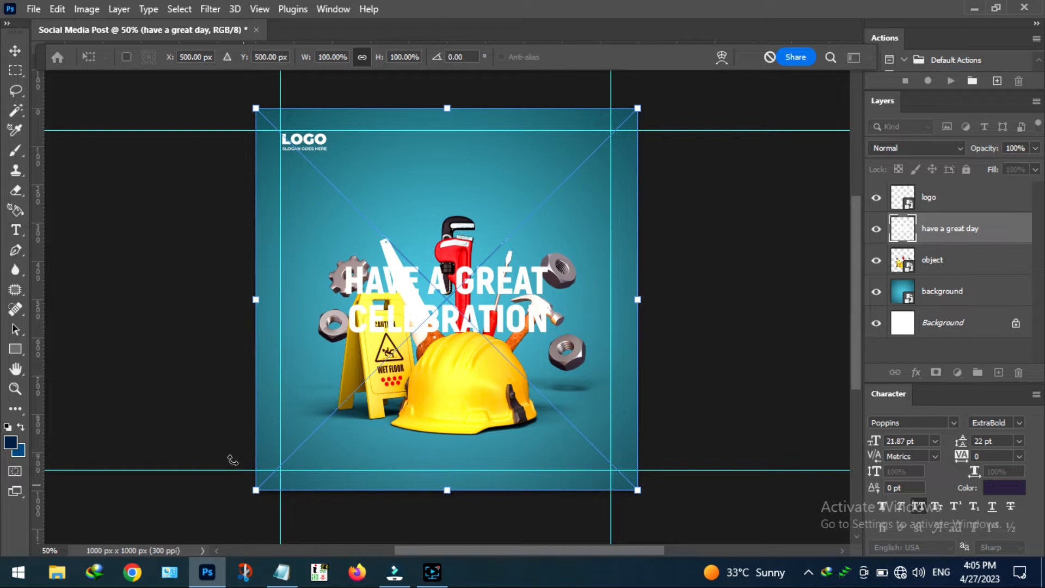
drag(255, 491, 451, 231)
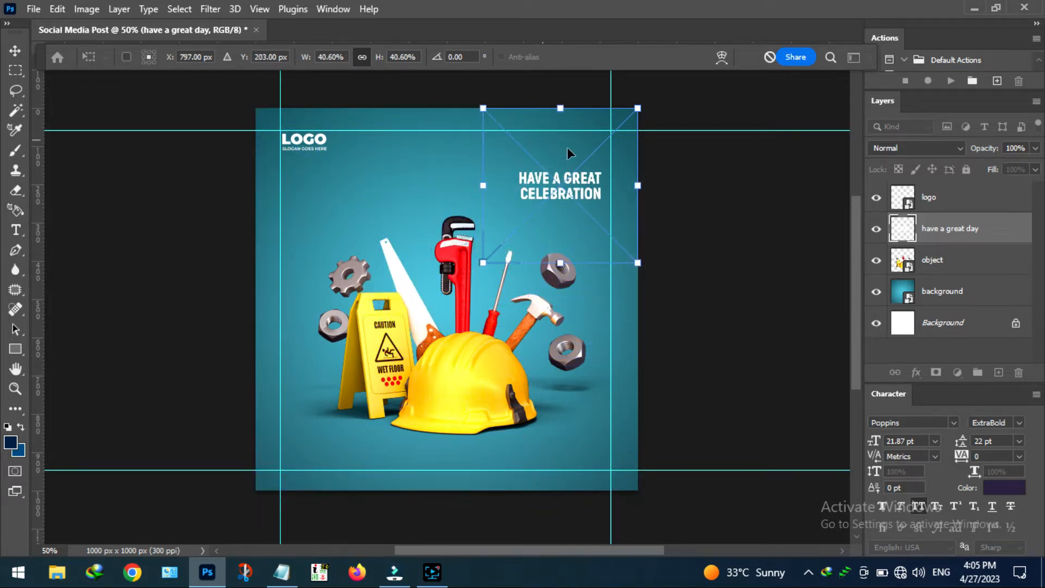
Step: Move the "HAVE A GREAT CELEBRATION" text level with the logo and against the right margin guide, at about X 817 px, Y 103 px
drag(576, 178, 589, 153)
key(Up)
key(Up)
key(Up)
key(Up)
key(Up)
key(Up)
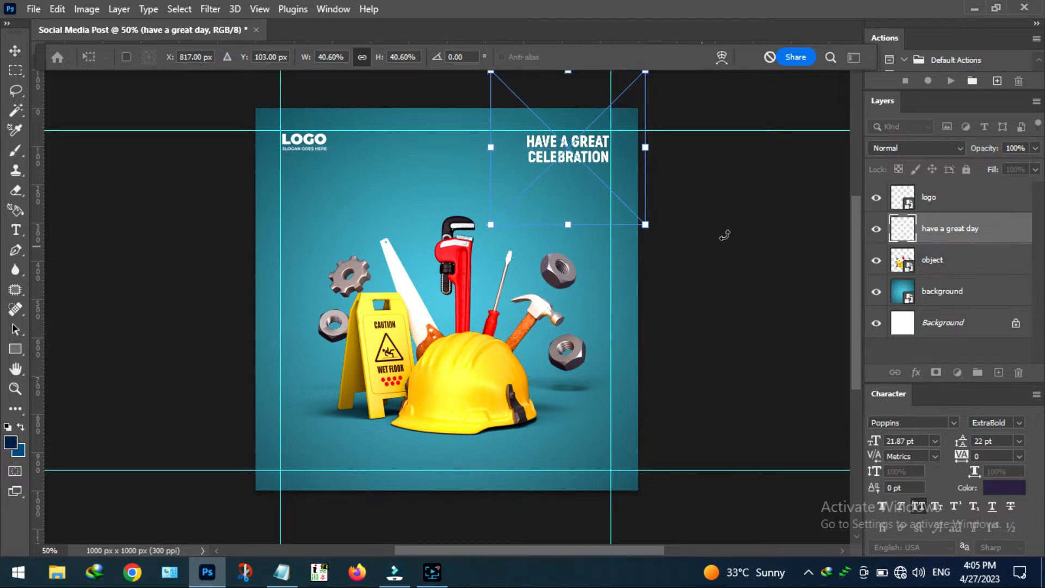
Step: Place the "labour day" image as an embedded layer and scale it to about 53.2%
click(15, 50)
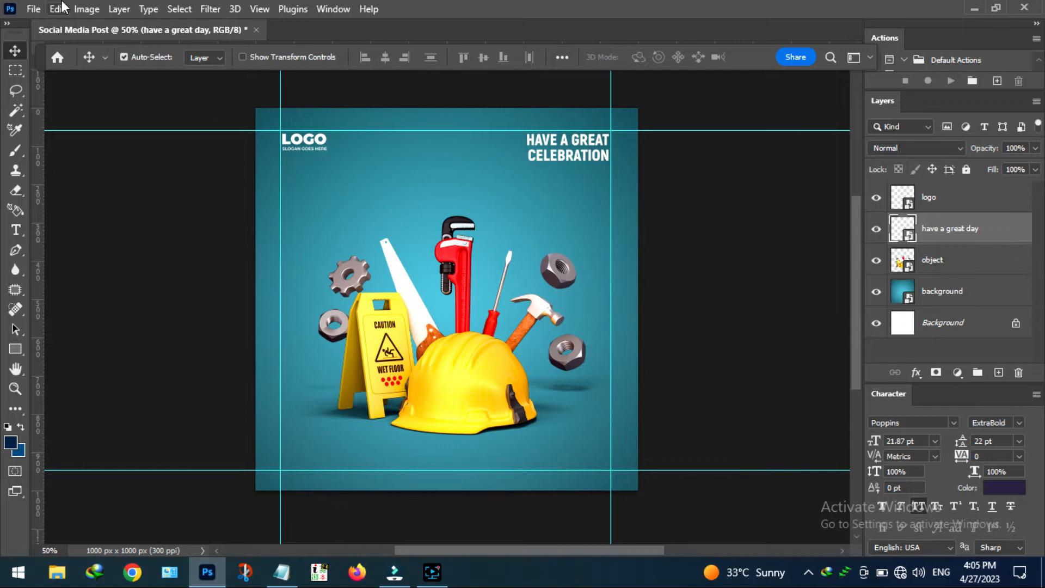
click(34, 9)
click(108, 313)
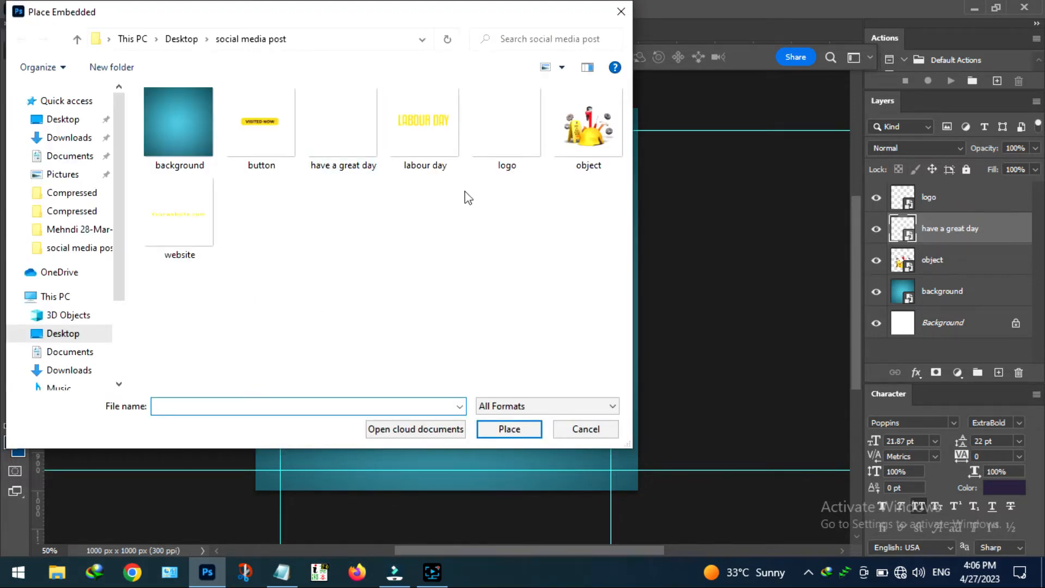
double_click(431, 122)
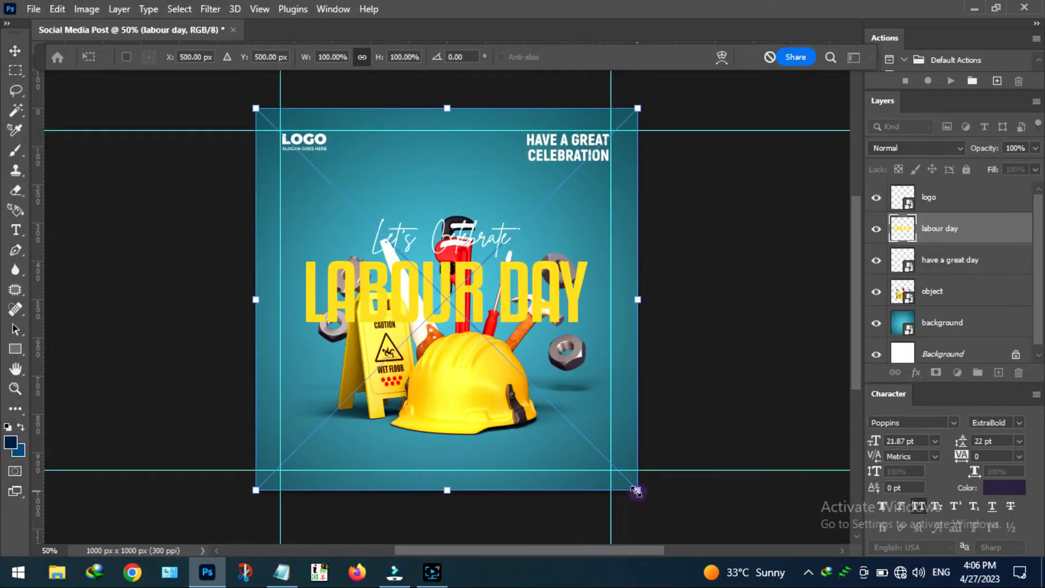
drag(636, 492, 459, 311)
Step: Move the "LABOUR DAY" title above the tools to about X 484 px, Y 254 px
drag(414, 204, 497, 196)
key(Down)
key(Down)
key(Down)
key(Down)
key(Down)
key(Down)
key(Down)
key(Down)
key(Down)
key(Down)
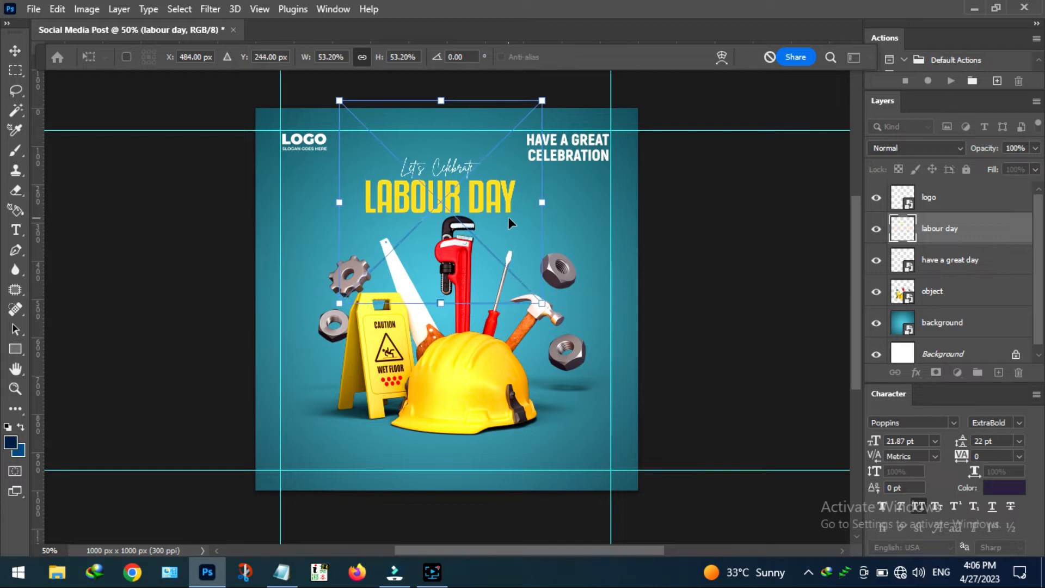
key(Down)
key(Down)
key(Down)
key(Down)
key(Down)
key(Down)
key(Down)
key(Down)
key(Down)
key(Down)
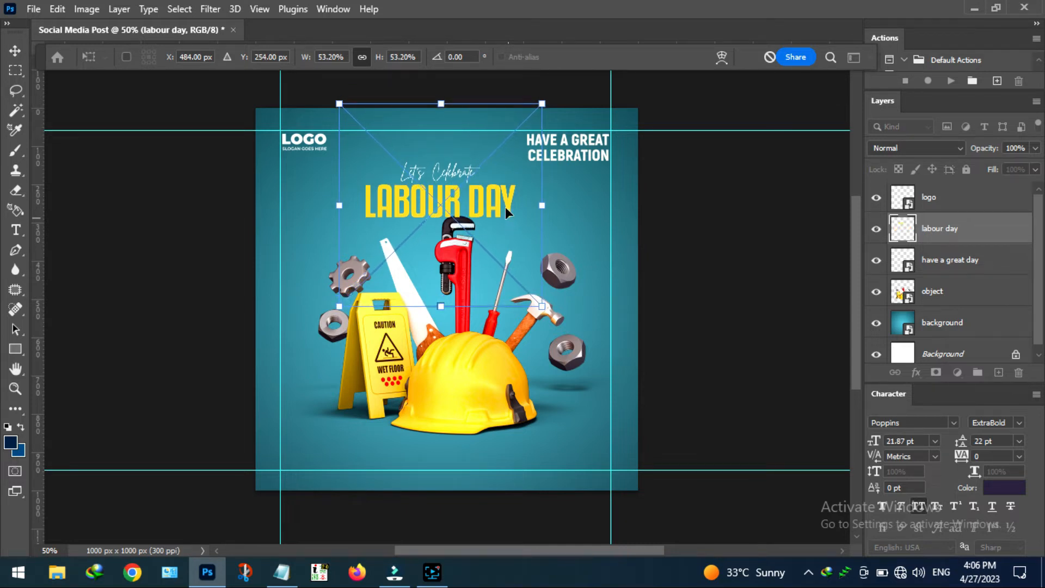
Step: Enlarge the "LABOUR DAY" title to about 57.1% and centre it just above the wrench at about X 503.5 px, Y 262.5 px
drag(544, 105, 568, 95)
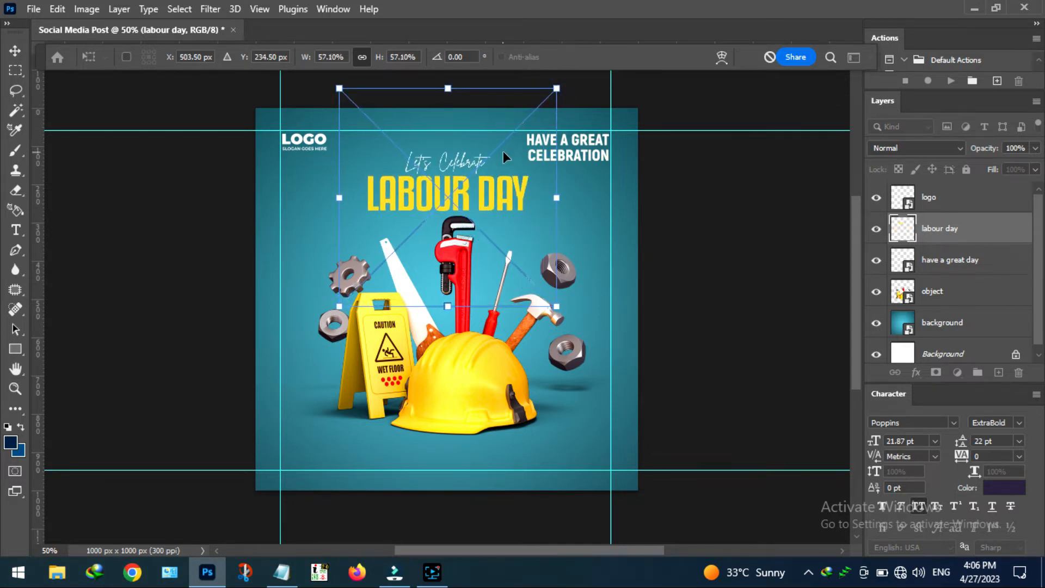
key(Down)
key(Down)
key(Down)
key(Down)
key(Down)
key(Down)
key(Down)
key(Down)
key(Down)
key(Down)
key(Down)
key(Down)
key(Down)
key(Down)
key(Down)
key(Down)
key(Down)
key(Down)
key(Down)
key(Down)
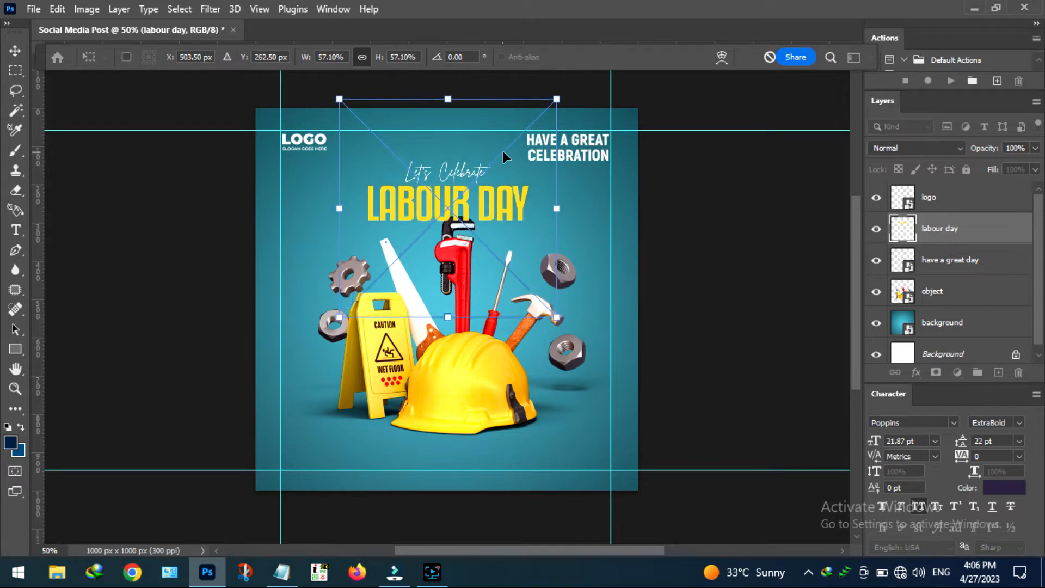
key(Return)
Step: Reorder the "object" layer above "labour day" and nudge the "LABOUR DAY" title slightly upward
drag(932, 291, 956, 231)
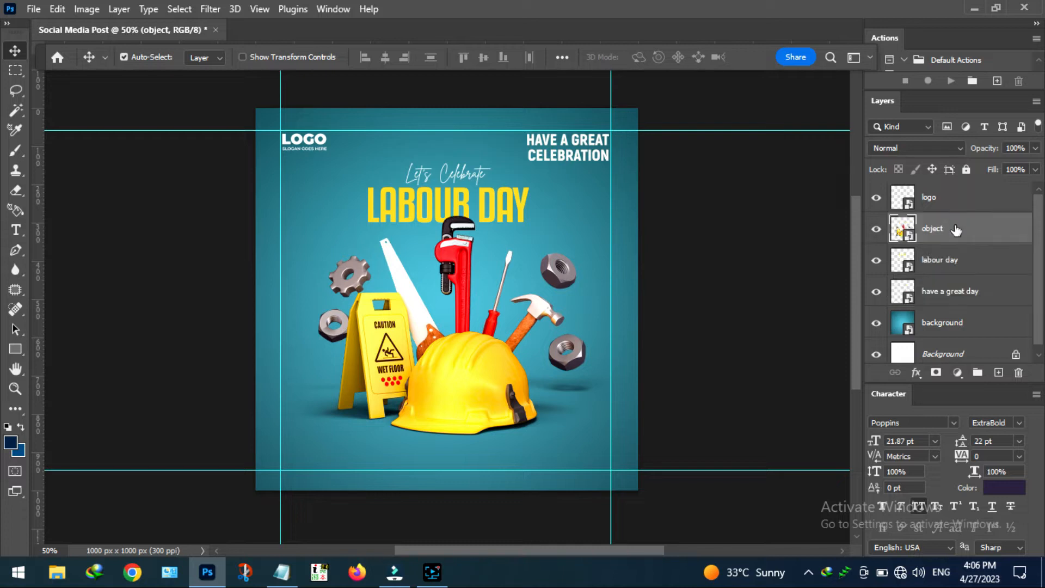
click(937, 268)
key(Up)
key(Up)
key(Up)
key(Up)
key(Up)
key(Up)
key(Up)
key(Up)
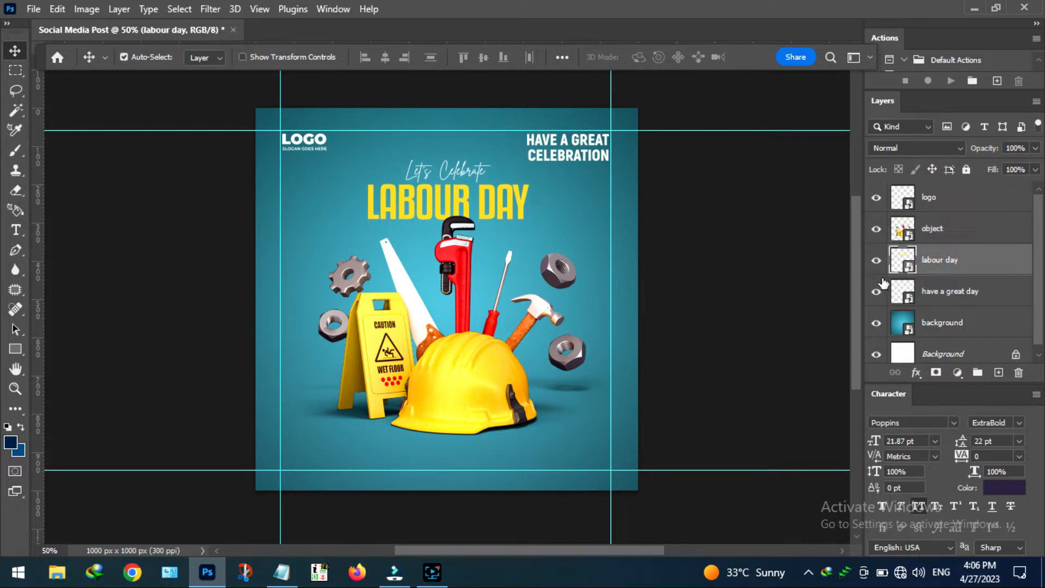
Step: Nudge the "object" layer slightly downward so the wrench overlaps less of the title
click(937, 229)
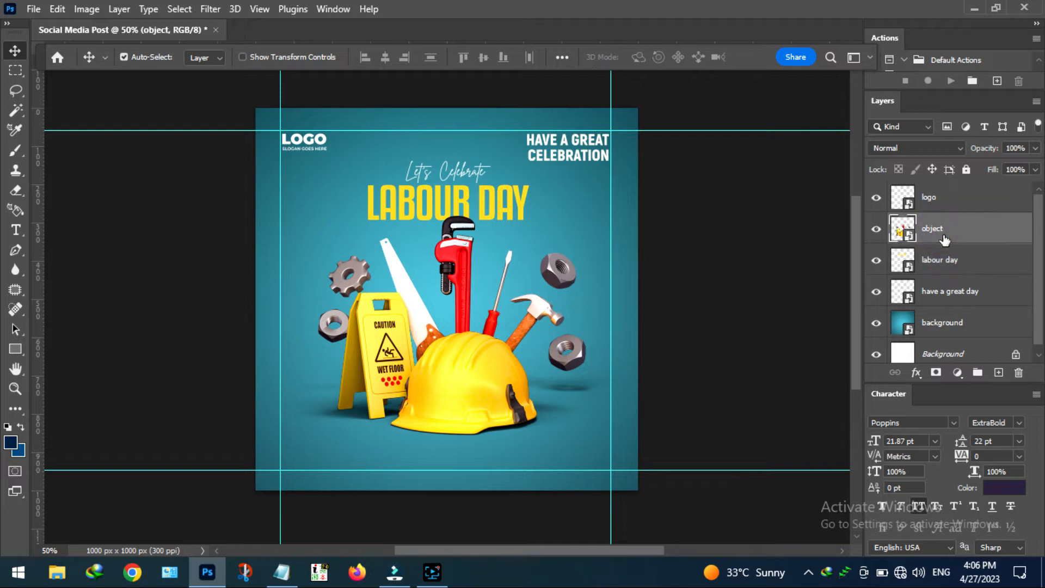
key(Down)
key(Down)
key(Down)
key(Down)
key(Down)
key(Down)
key(Down)
key(Down)
key(Down)
key(Down)
key(Down)
key(Down)
key(Down)
key(Down)
key(Down)
key(Down)
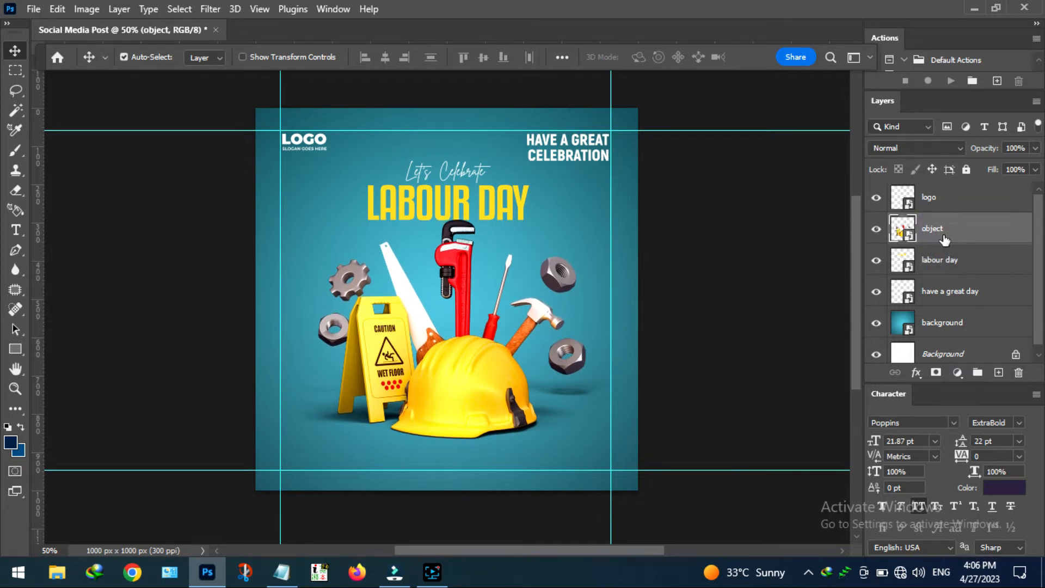
Step: Place the "button" image as an embedded layer at 100% and bring it to the front of the layer stack
click(36, 9)
click(97, 314)
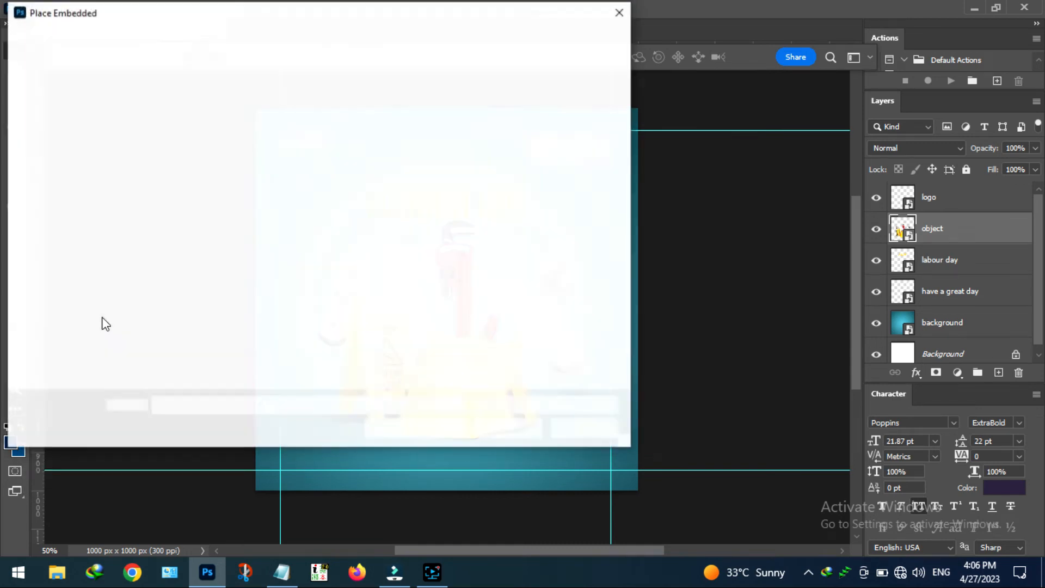
double_click(256, 134)
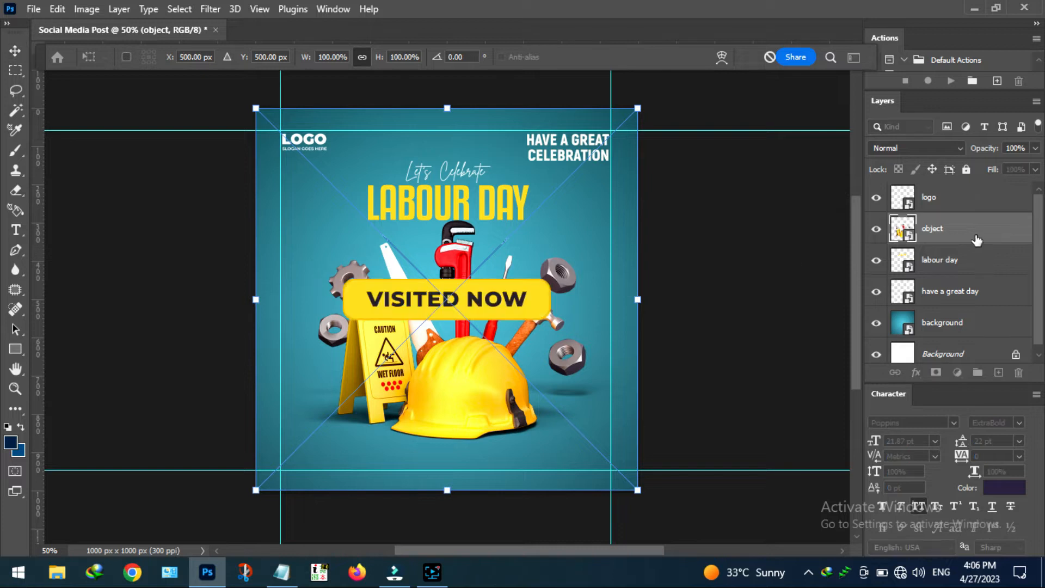
key(Return)
drag(975, 225, 958, 197)
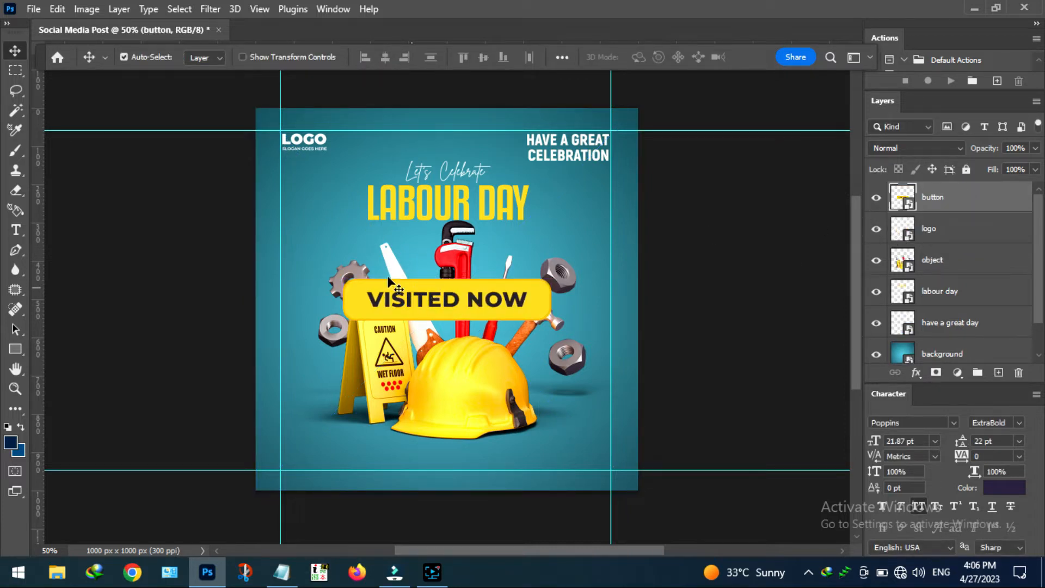
Step: Scale the "VISITED NOW" button to 39% and position it centred below the helmet at about X 503.5 px, Y 909 px
key(ctrl+t)
drag(259, 105, 494, 336)
drag(539, 433, 441, 457)
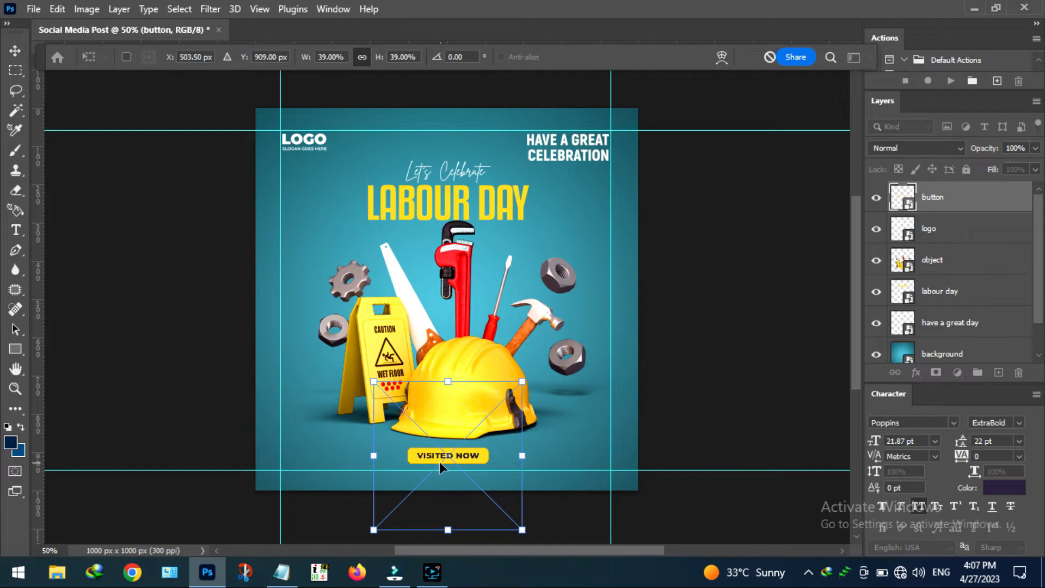
click(15, 51)
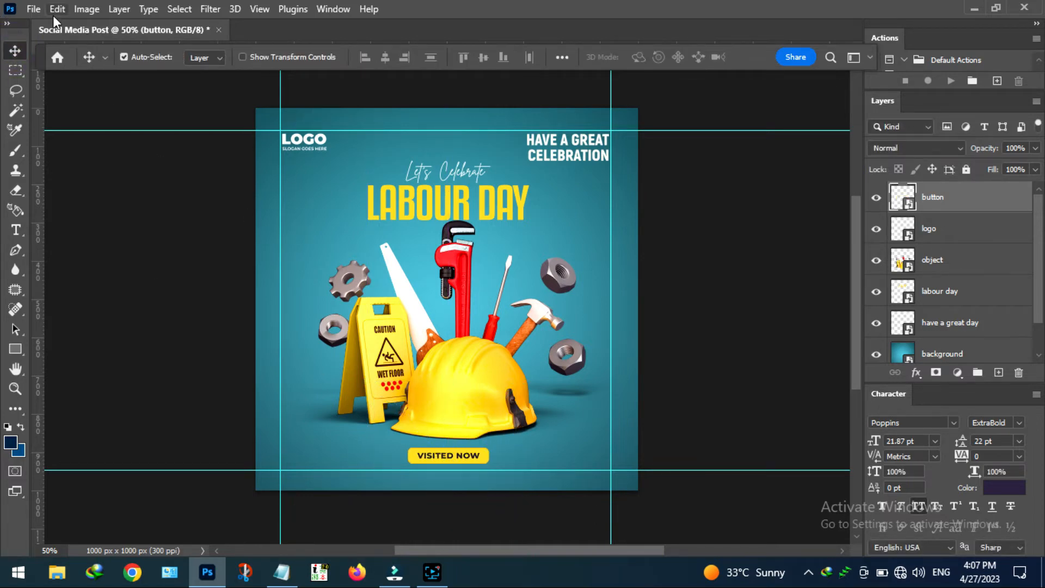
Step: Place the embedded "website" image, scale it to about 26.4% and position it in the canvas's lower-right corner at about Y 909 px
click(34, 9)
click(93, 308)
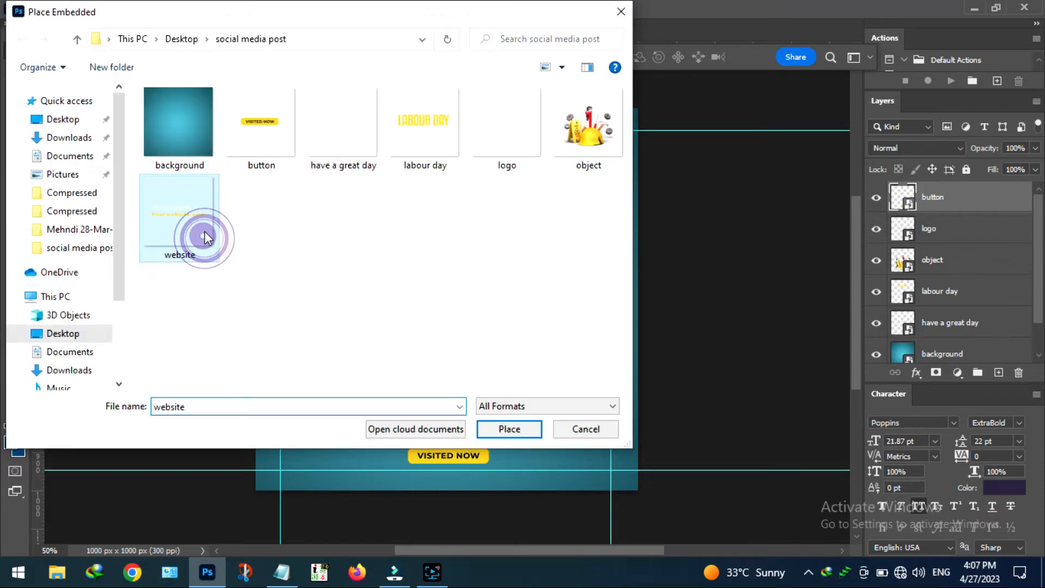
double_click(205, 234)
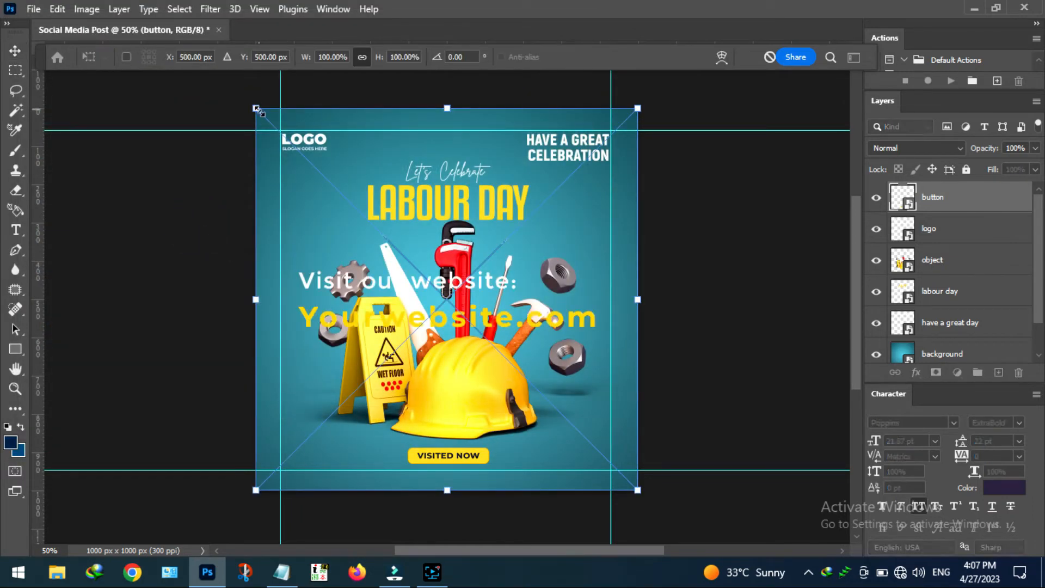
drag(255, 112, 537, 390)
drag(579, 444, 561, 459)
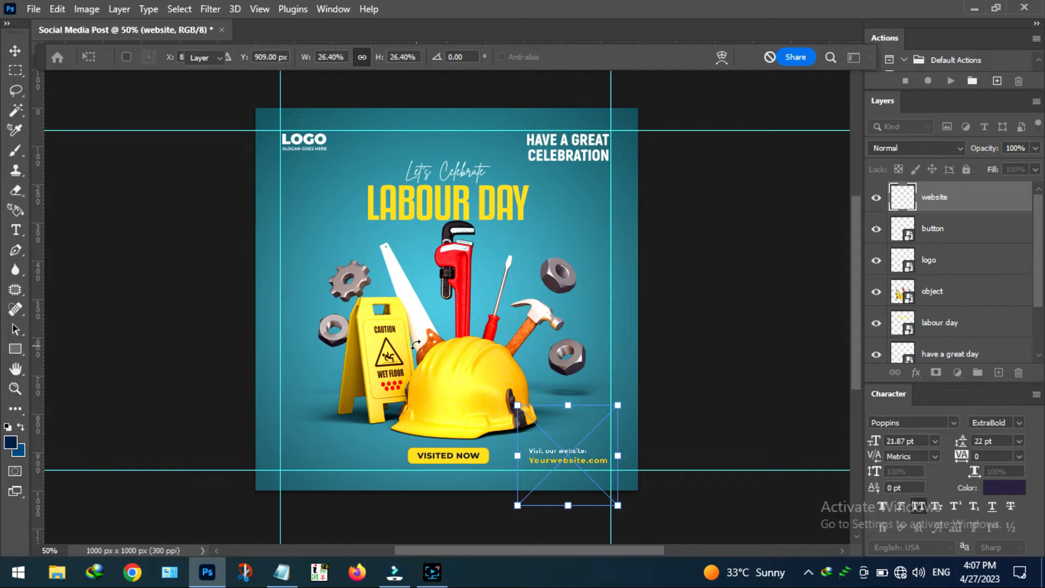
key(Return)
click(33, 9)
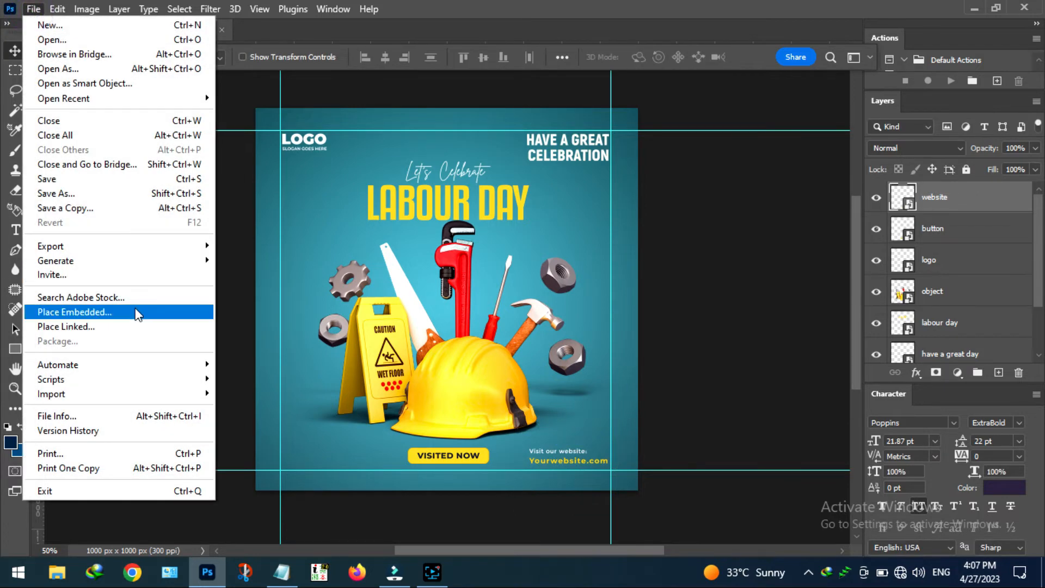
click(136, 308)
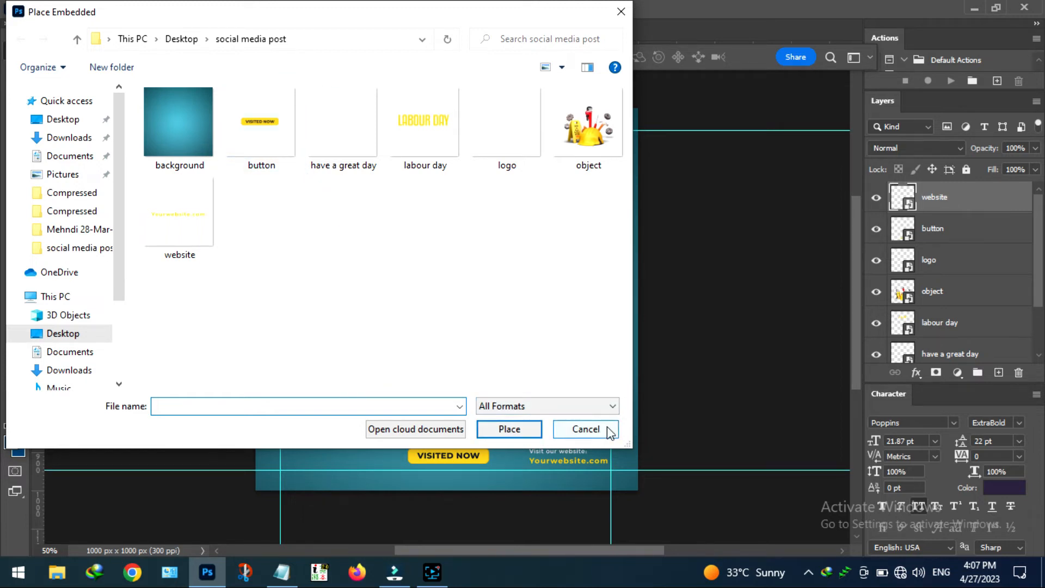
click(61, 119)
click(69, 137)
click(75, 118)
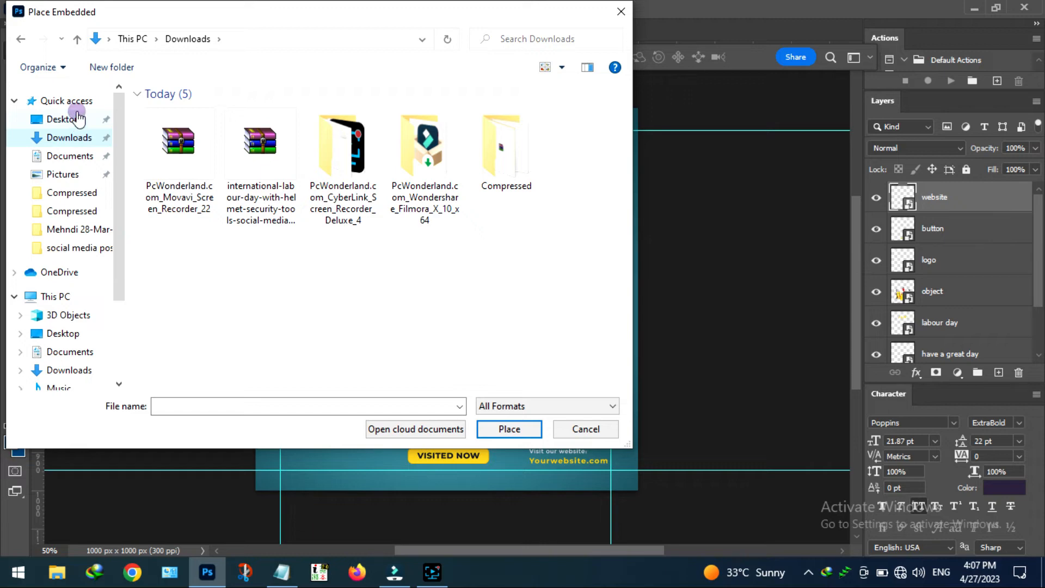
click(576, 430)
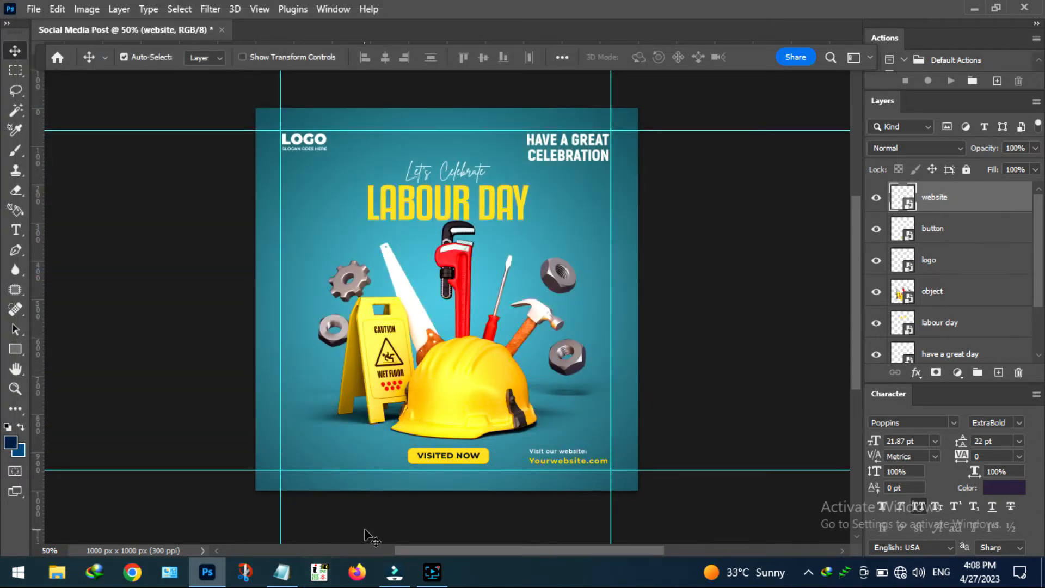
Step: Move the "VISITED NOW" button into the canvas's lower-left corner, against the margin guides and level with the website text
drag(445, 459, 323, 466)
key(Up)
key(Up)
key(Up)
key(Up)
key(Up)
key(Up)
key(Up)
key(Up)
key(Up)
key(Up)
key(Up)
key(Up)
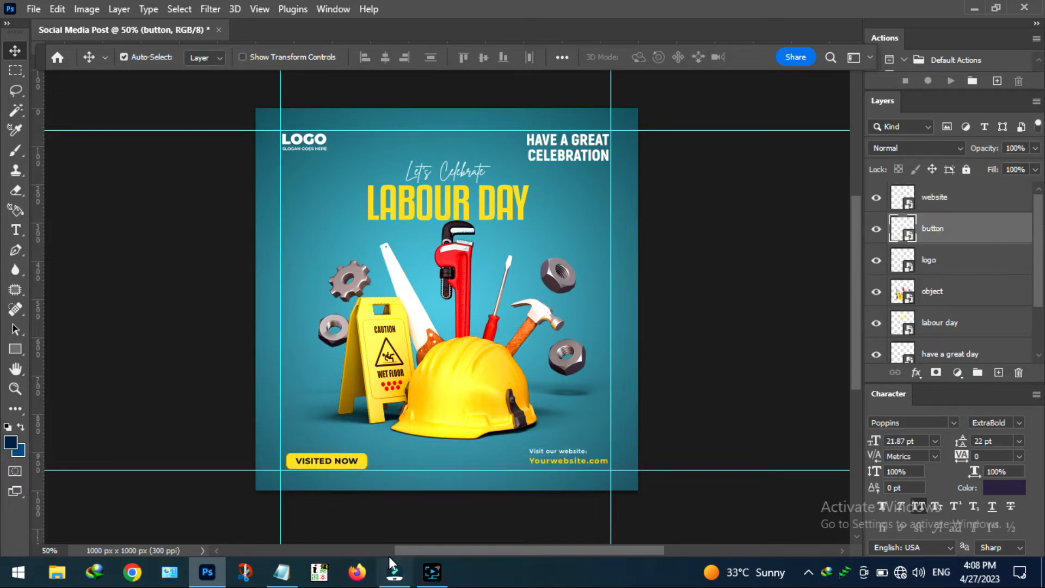
key(Left)
key(Left)
key(Left)
key(Left)
key(Left)
key(Left)
key(Left)
key(Left)
key(Left)
key(Left)
key(Left)
key(Left)
key(Left)
key(Left)
key(Up)
key(Up)
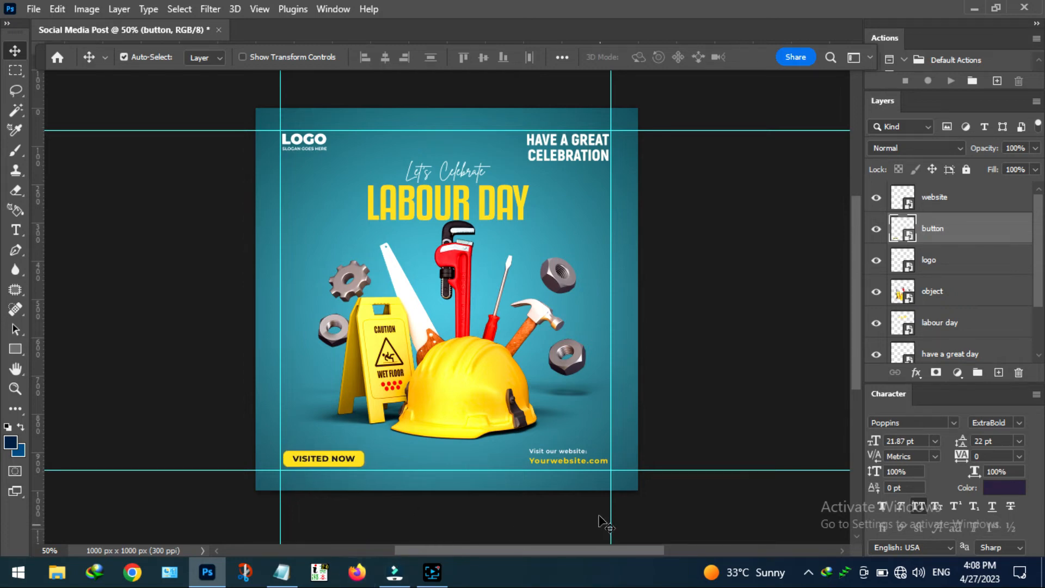
Step: Hide the rulers and the extras so the design is shown without guides
click(257, 11)
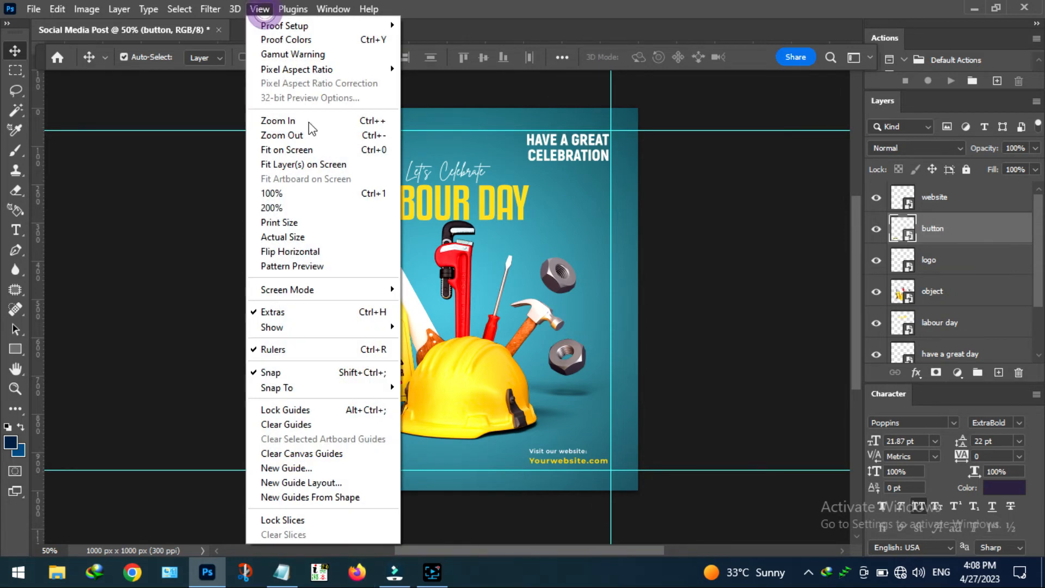
click(272, 350)
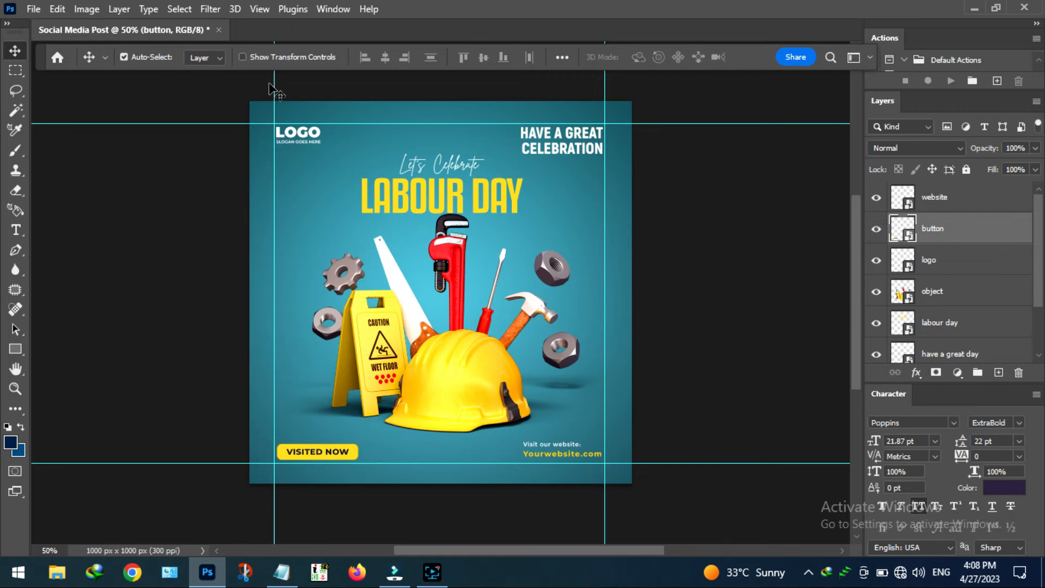
click(260, 8)
click(267, 312)
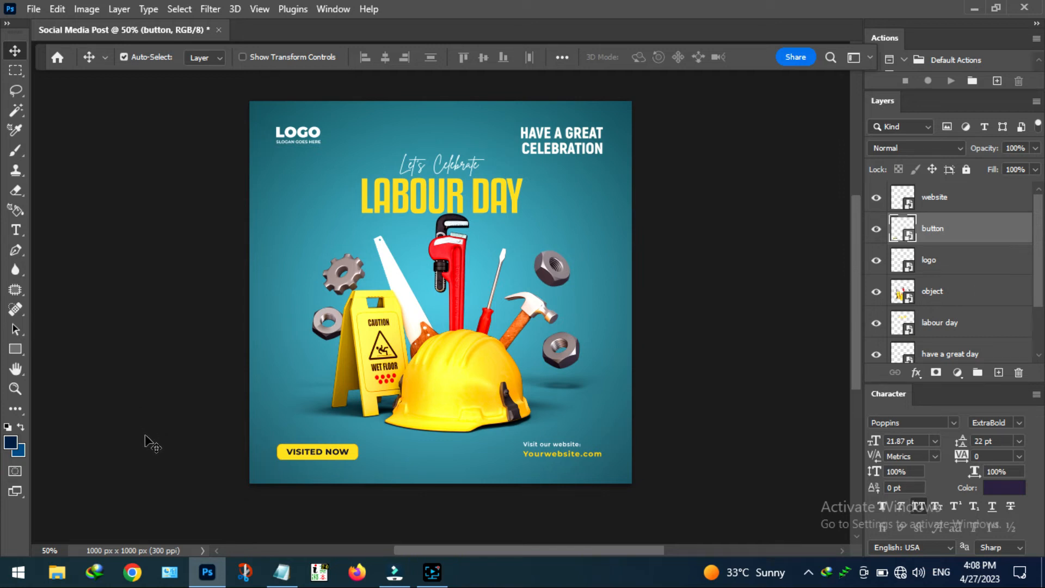
drag(564, 460, 561, 458)
click(678, 441)
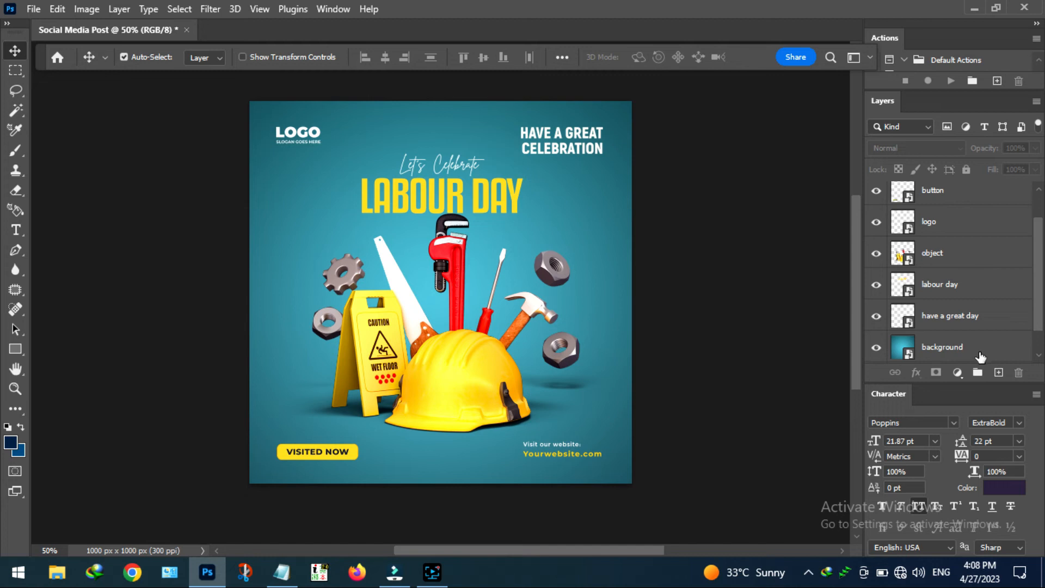
click(433, 572)
click(201, 525)
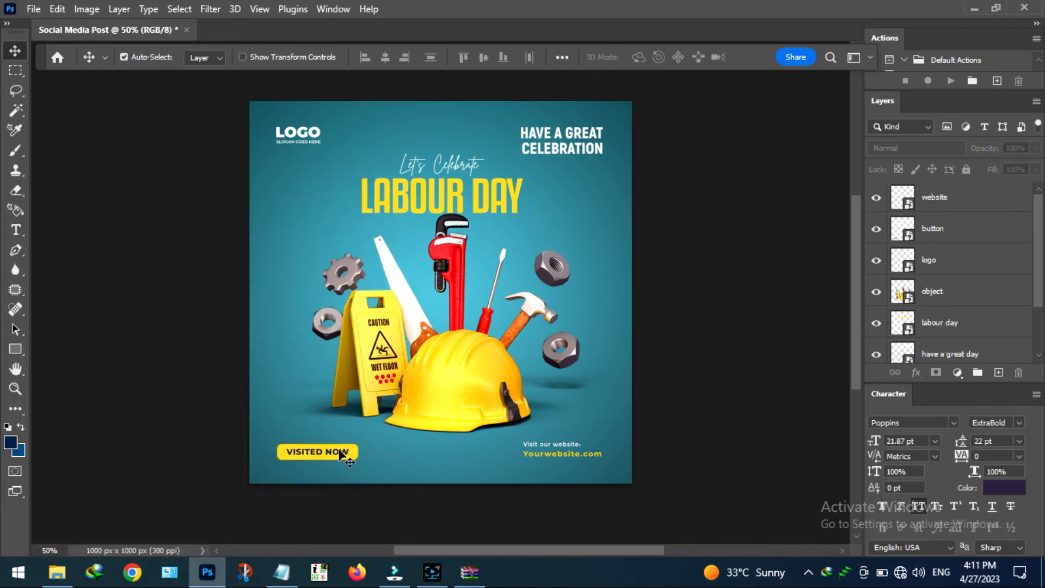
Step: Move the "VISITED NOW" button to the canvas's bottom centre and align the website text beside it in the lower-left corner
drag(336, 453, 468, 457)
drag(546, 456, 309, 453)
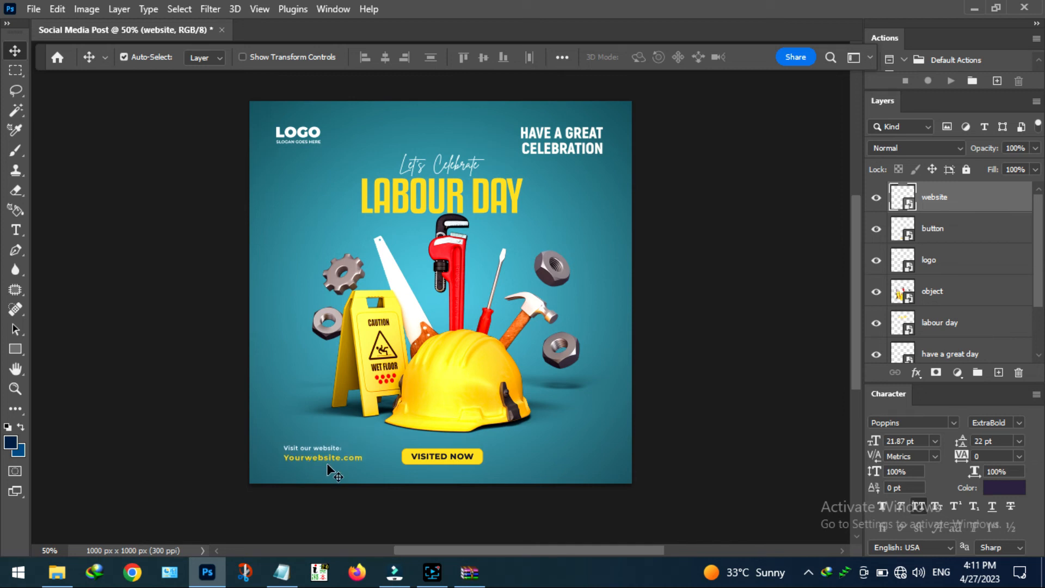
key(shift+Down)
key(shift+Down)
click(33, 9)
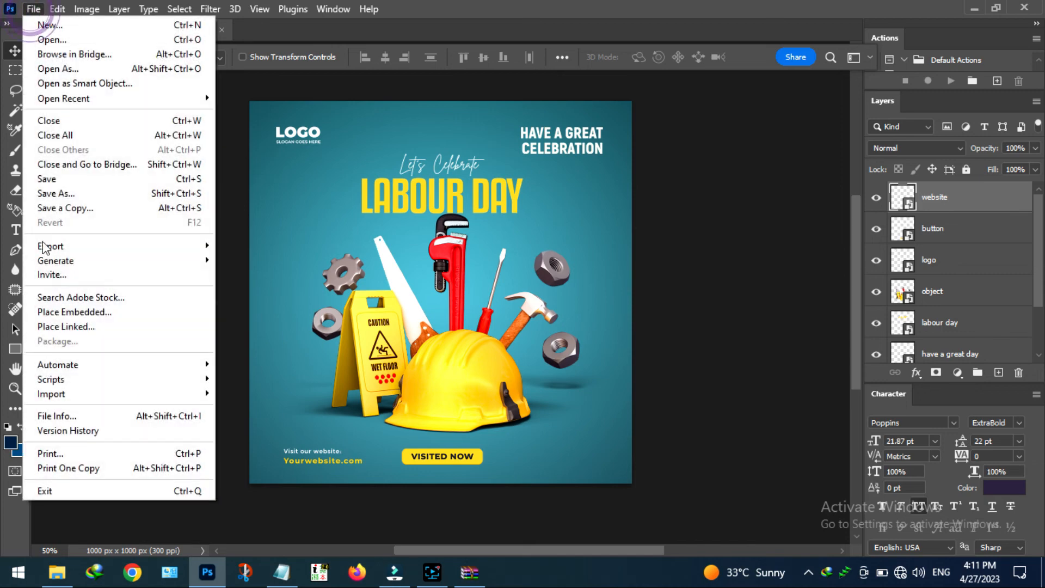
click(79, 321)
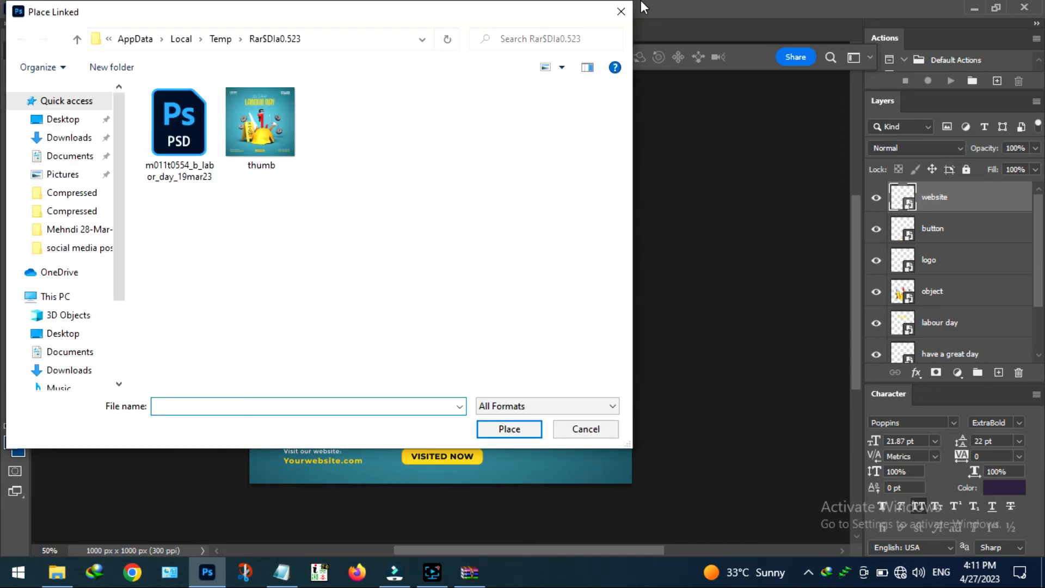
click(621, 12)
Step: Place the "conct" image from the desktop's "social media post" folder as an embedded object in the design
click(33, 10)
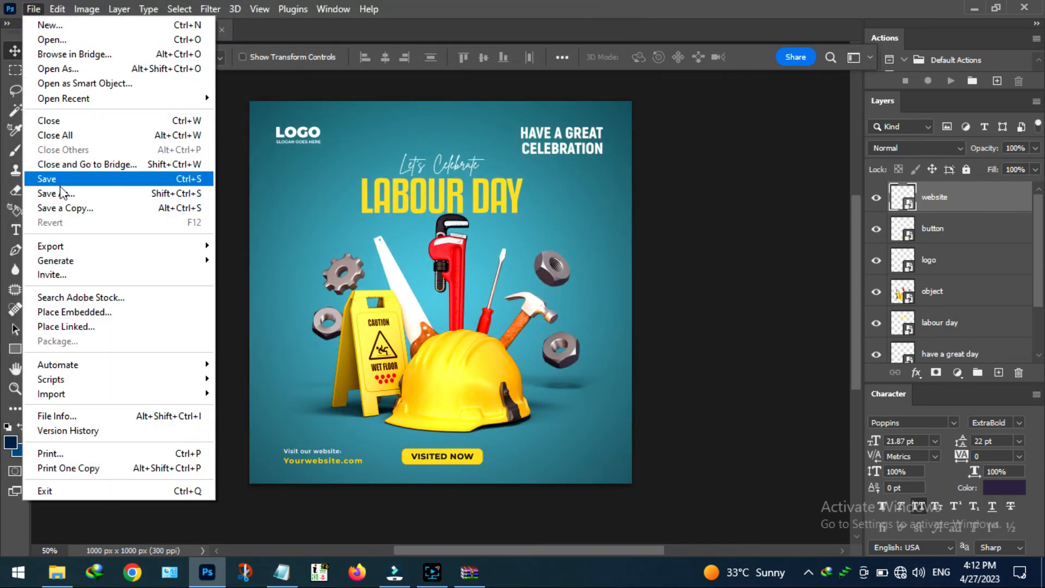
click(99, 313)
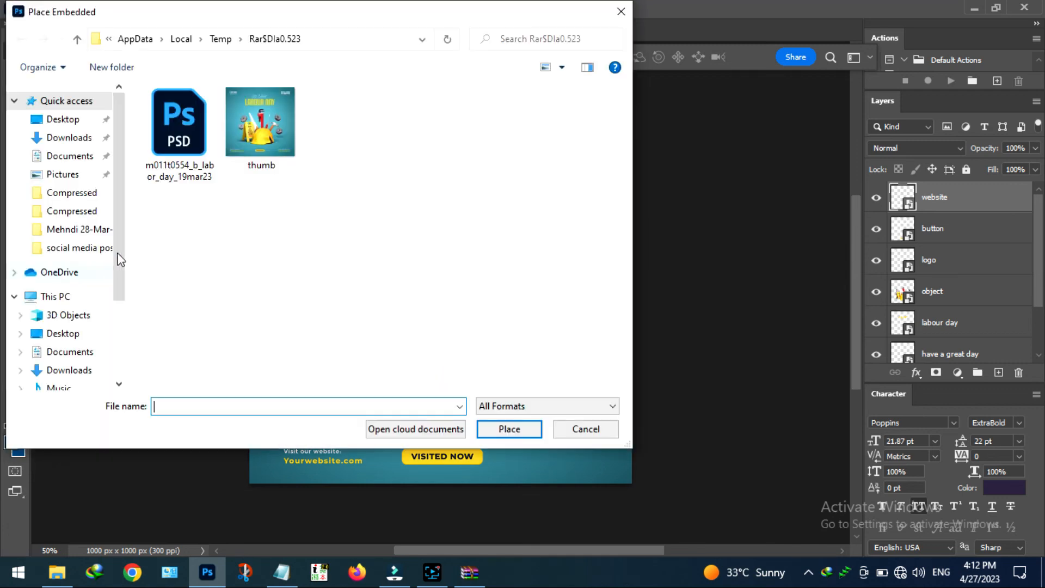
click(49, 119)
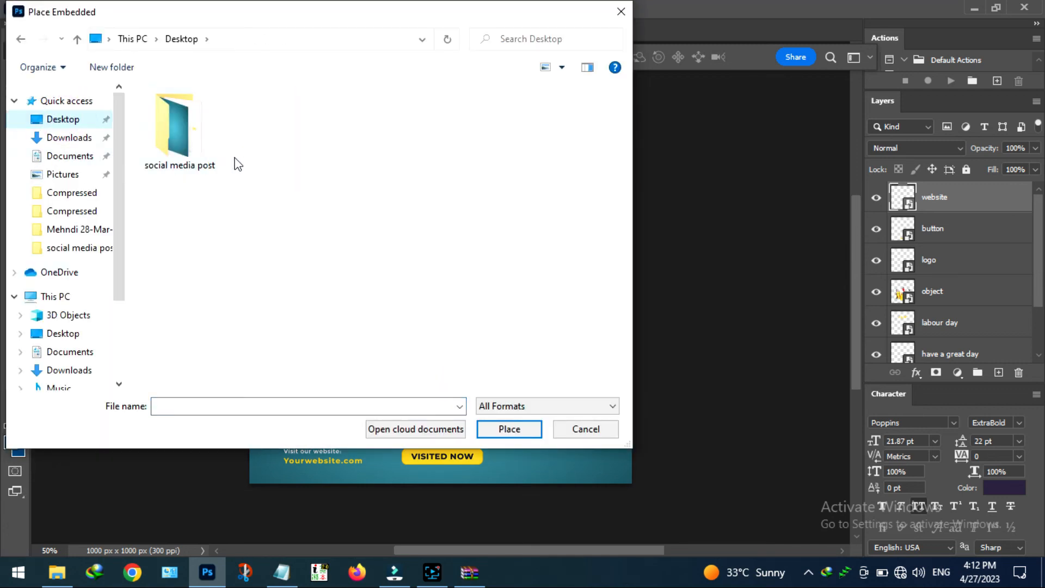
double_click(181, 143)
double_click(356, 97)
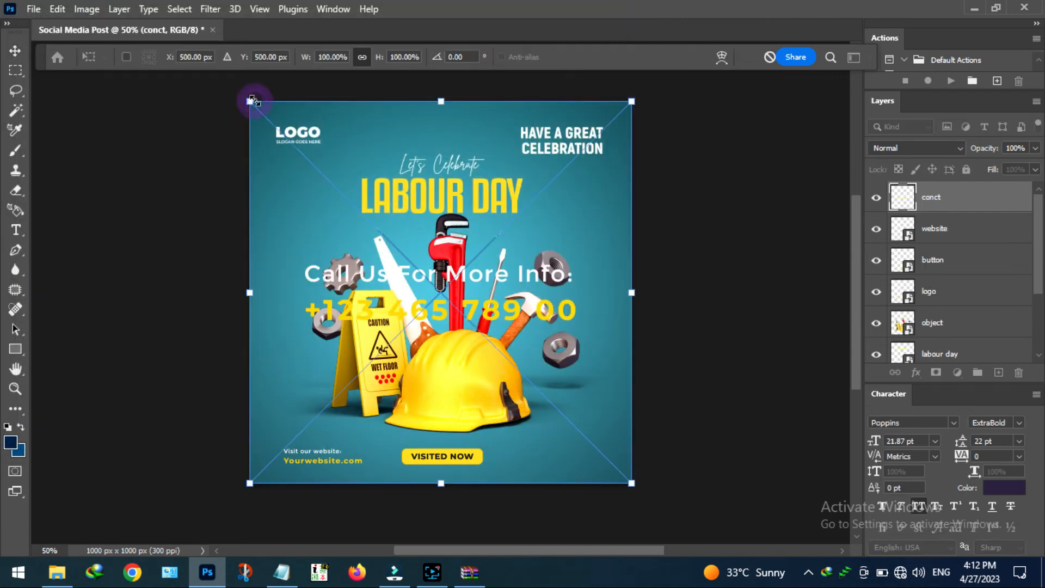
Step: Scale the contact image to 27.20% and position it in the canvas's lower-right corner at X 834 px, Y 930 px
drag(251, 99, 520, 392)
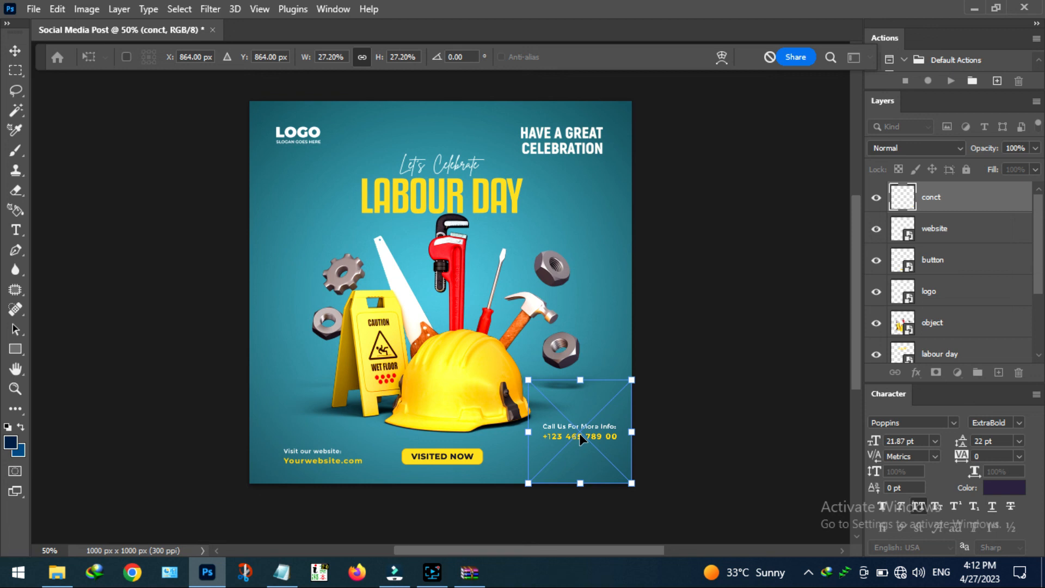
drag(579, 433, 593, 444)
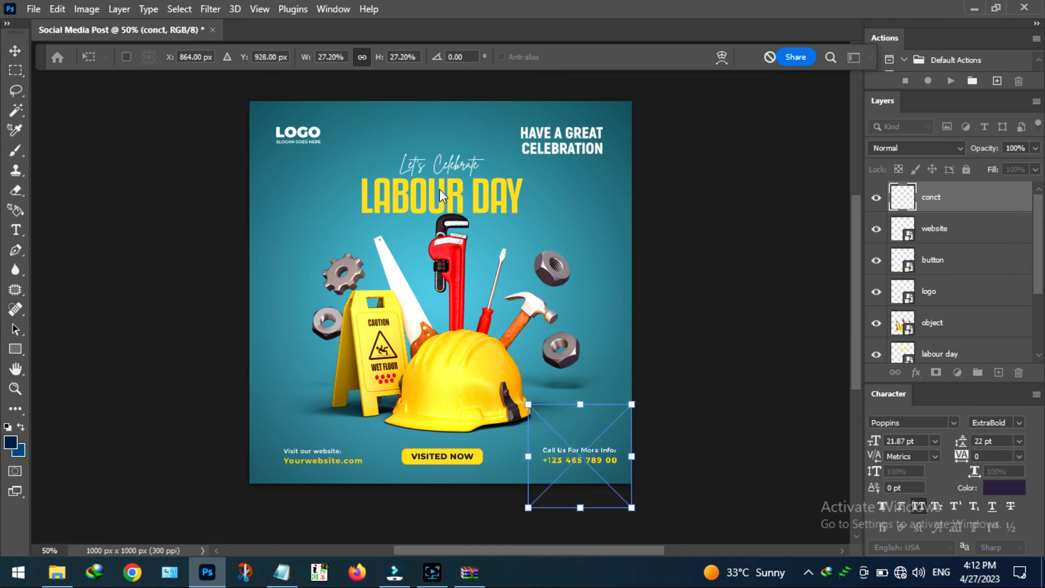
key(Down)
key(Down)
key(Left)
key(Left)
key(Left)
key(Left)
key(Left)
key(Left)
key(Left)
key(Left)
key(Left)
key(Left)
key(Left)
key(Left)
key(Left)
key(Left)
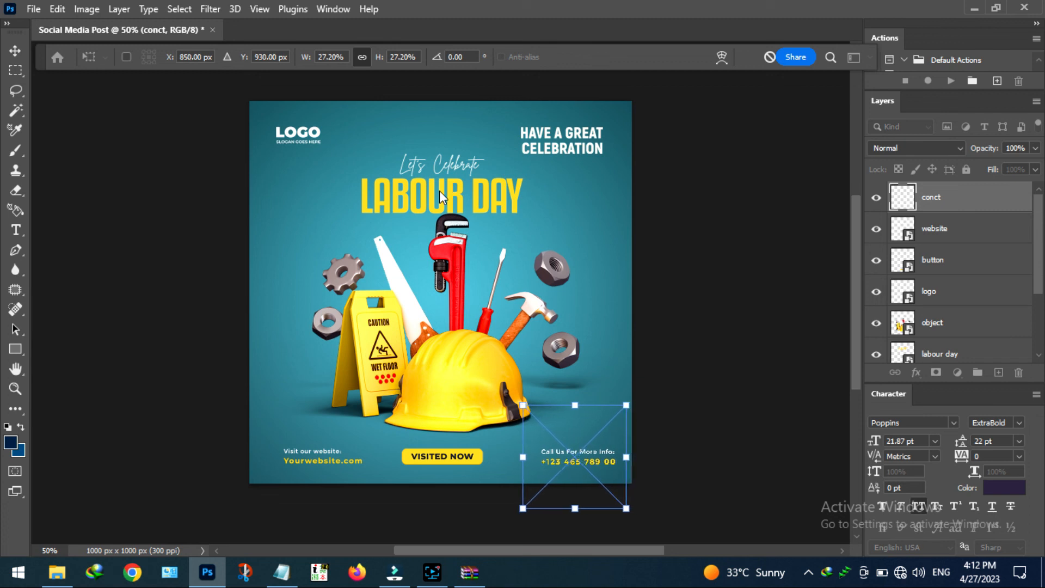
key(Left)
key(Left)
key(Left)
key(Left)
key(Left)
key(Left)
key(Left)
key(Left)
key(Left)
key(Left)
key(Left)
key(Left)
key(Left)
key(Left)
key(Left)
key(Left)
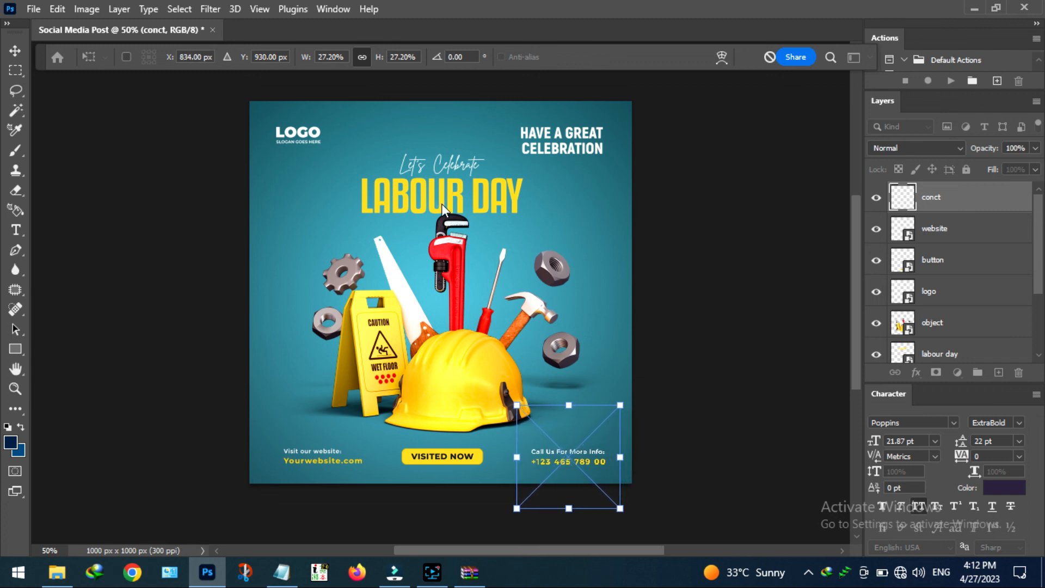
key(Return)
Step: Inspect the finished Labour Day design up close, from the logo and title down to the tools, helmet and footer texts
scroll(387, 544, up, 1)
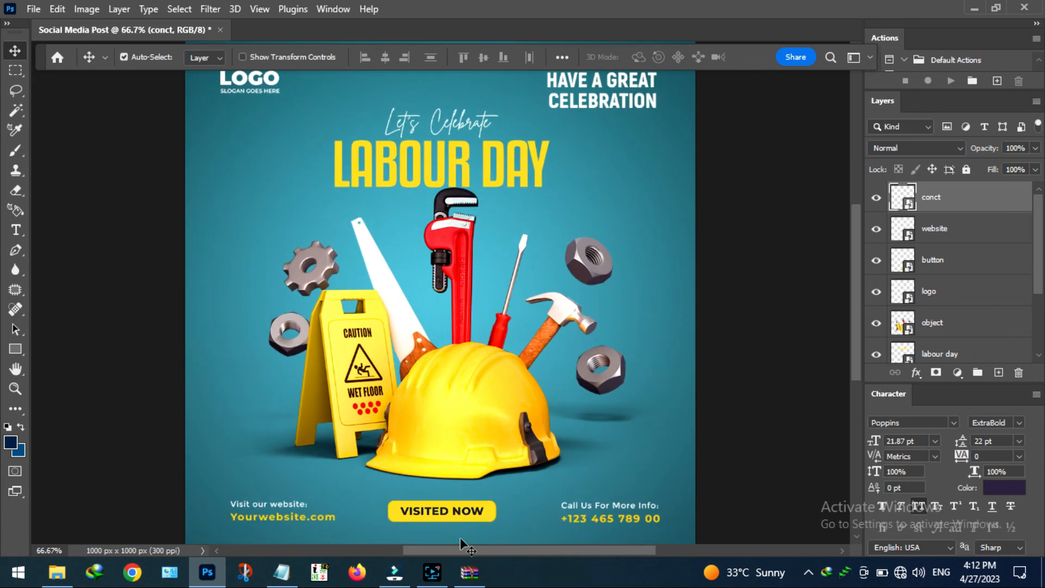
scroll(388, 489, down, 3)
scroll(523, 485, up, 2)
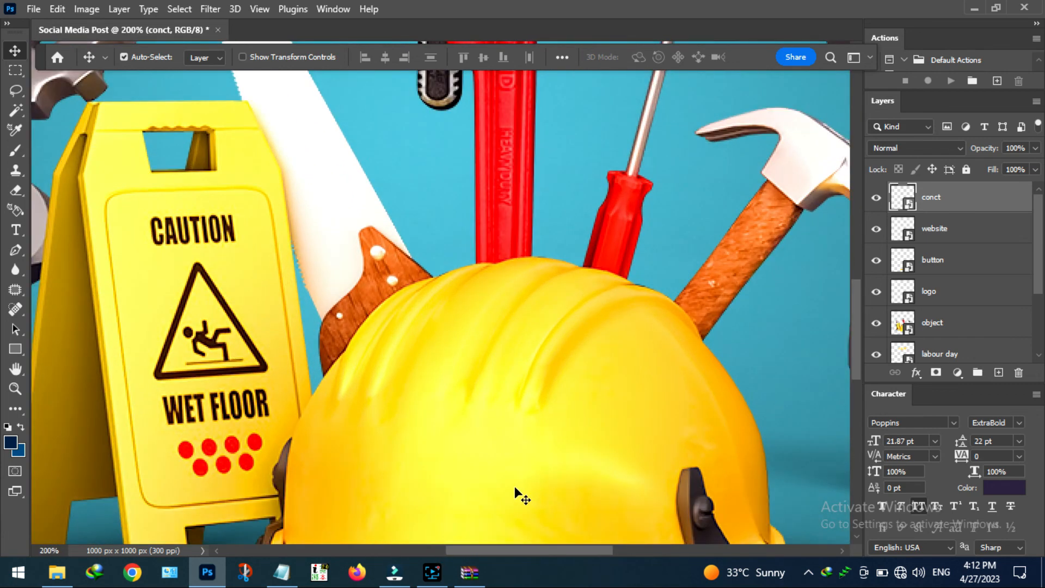
scroll(515, 487, down, 3)
scroll(515, 488, up, 2)
scroll(499, 440, up, 3)
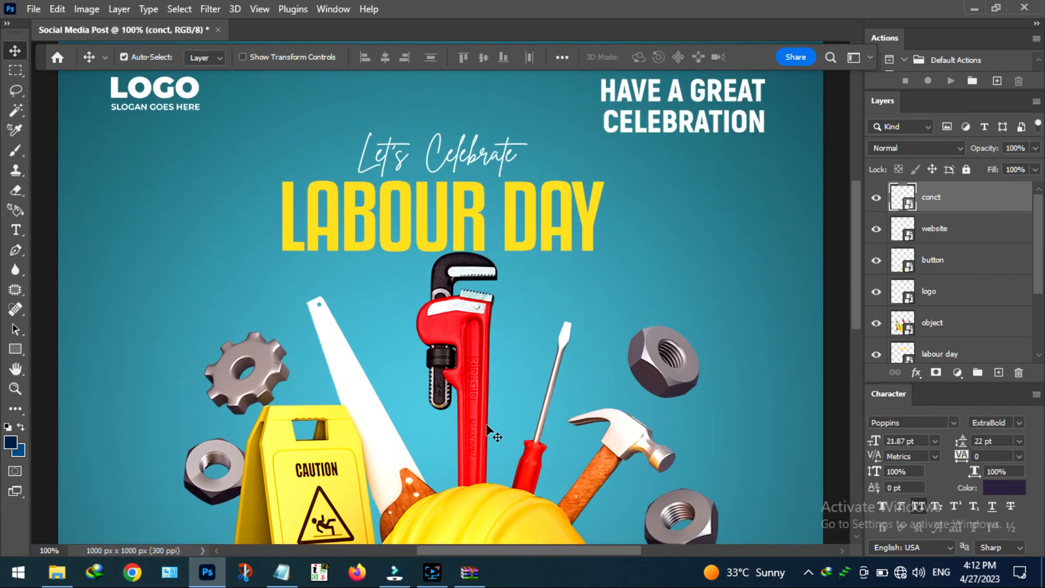
scroll(487, 438, down, 5)
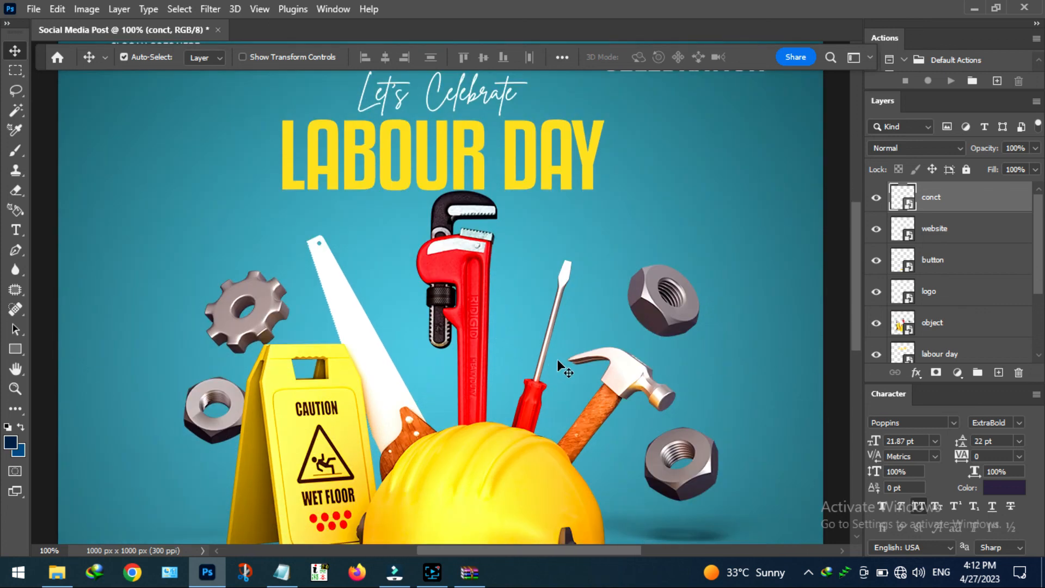
scroll(518, 360, down, 2)
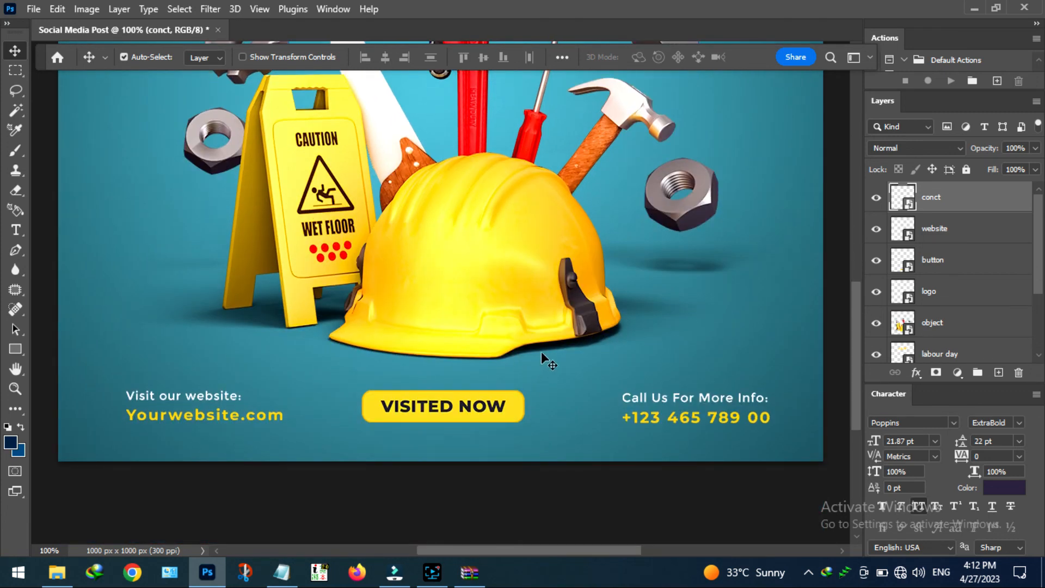
scroll(541, 351, up, 2)
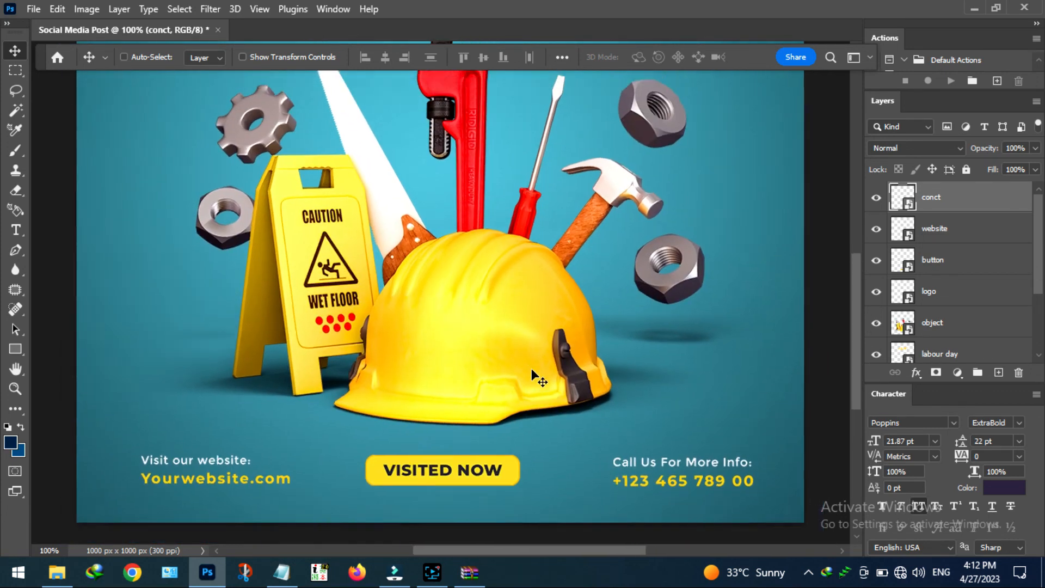
key(ctrl+minus)
scroll(527, 366, up, 3)
key(ctrl+minus)
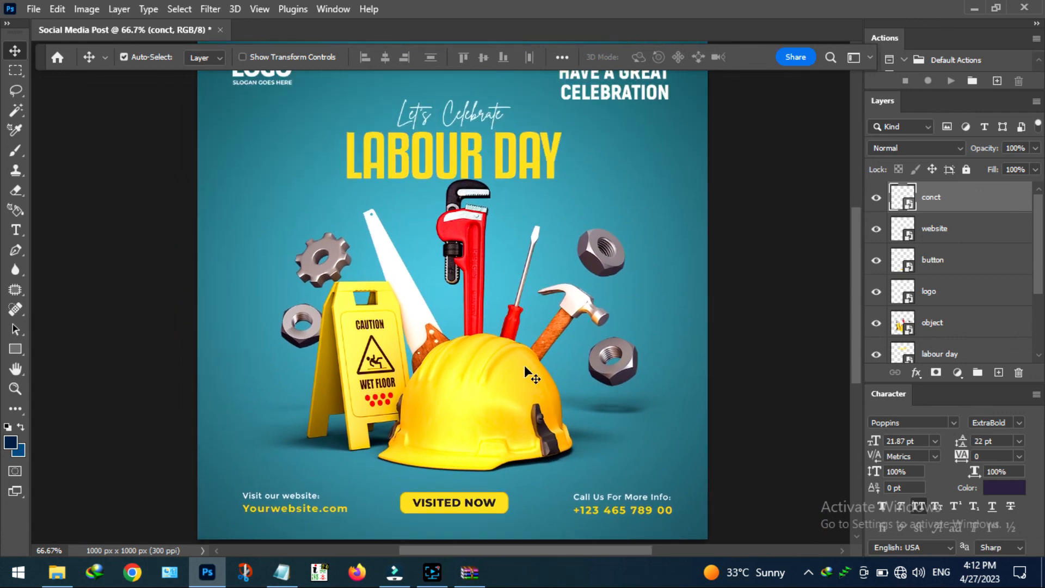